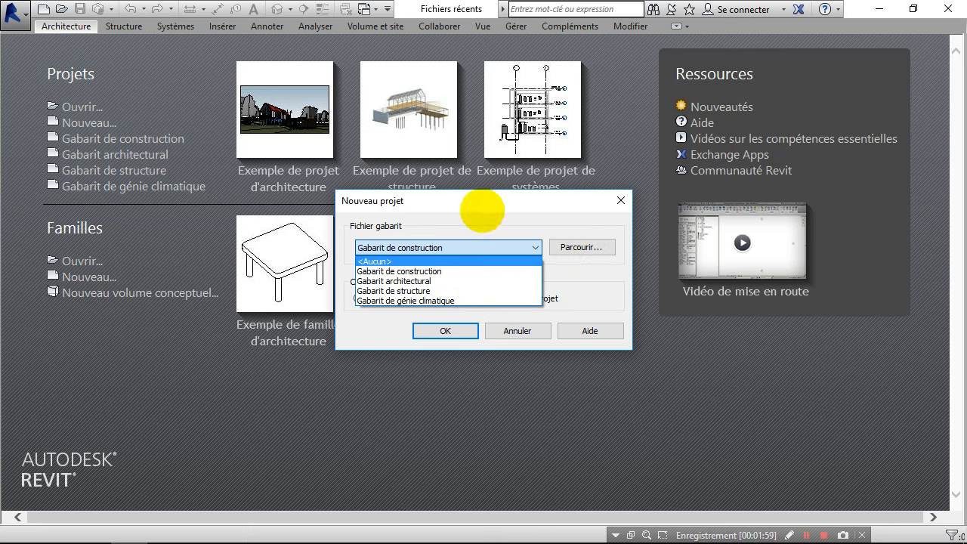
Step: Dismiss the new project dialog and examine the project template file locations in the program options, leaving them without changes
{"action": "left_click", "coordinate": [621, 199]}
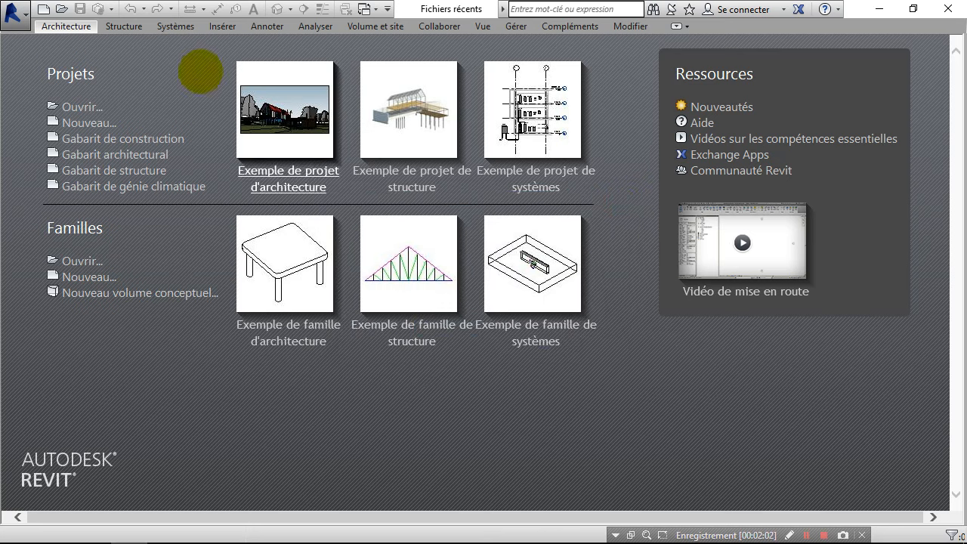
{"action": "left_click", "coordinate": [12, 12]}
{"action": "left_click", "coordinate": [215, 462]}
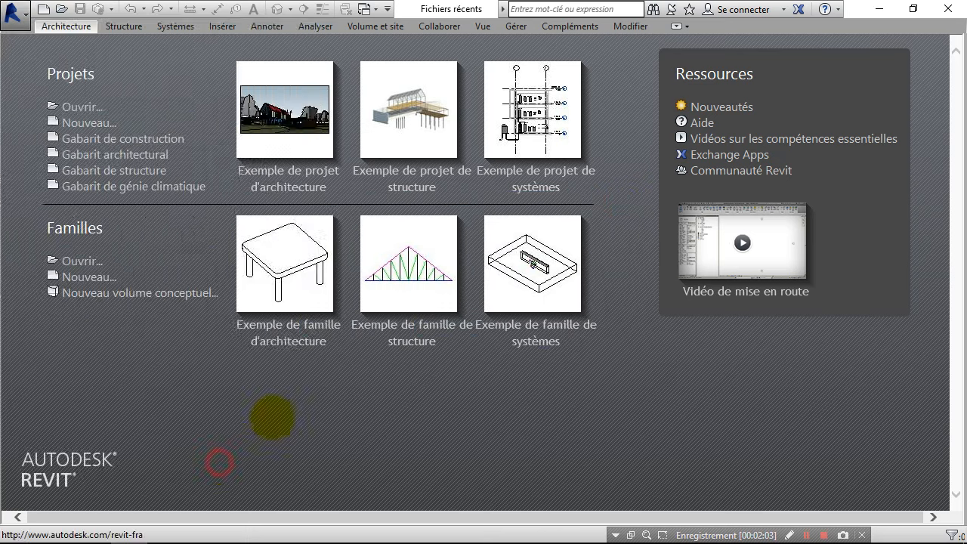
{"action": "left_click", "coordinate": [261, 98]}
{"action": "left_click", "coordinate": [273, 119]}
{"action": "left_click", "coordinate": [249, 139]}
{"action": "left_click", "coordinate": [291, 119]}
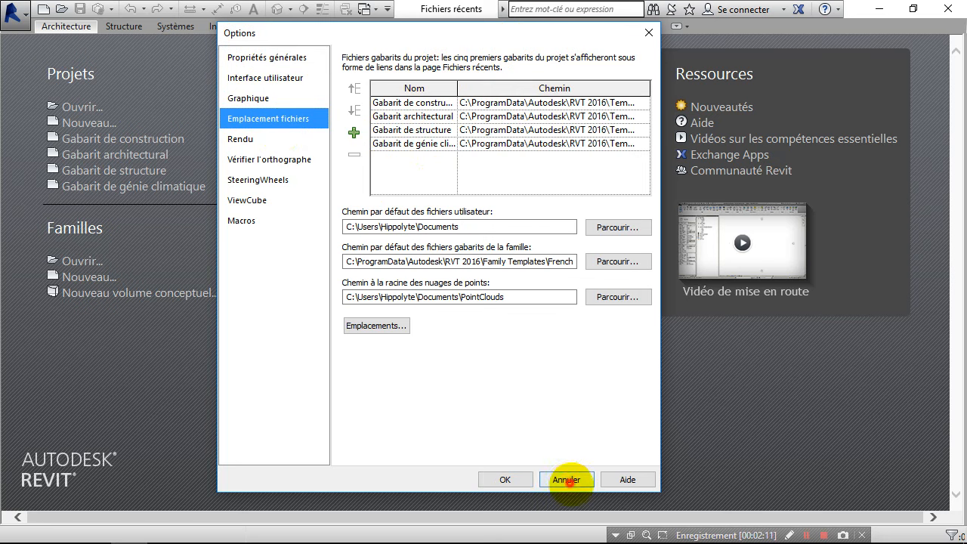
{"action": "left_click", "coordinate": [566, 479]}
Step: Create a new project from the Gabarit de construction template
{"action": "left_click", "coordinate": [90, 123]}
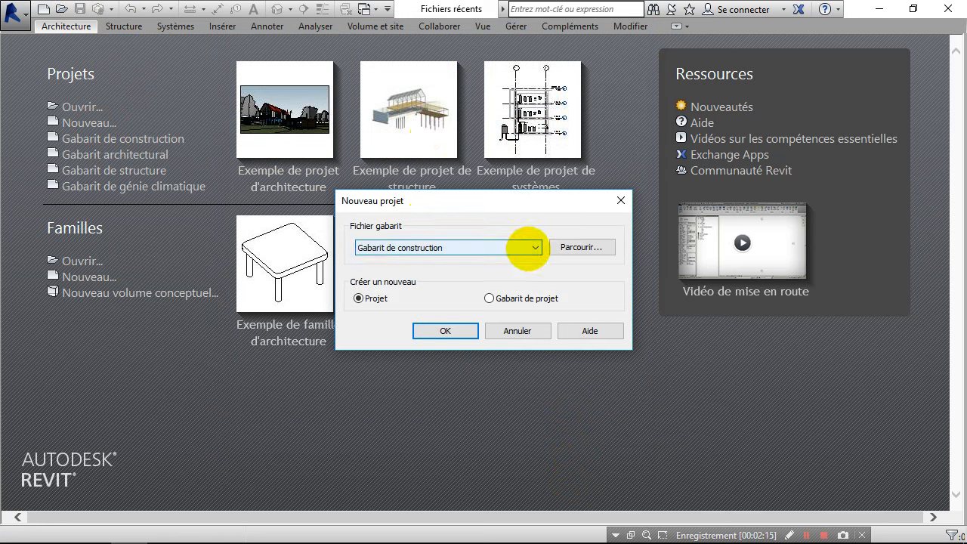
{"action": "left_click", "coordinate": [534, 247]}
{"action": "left_click", "coordinate": [535, 246]}
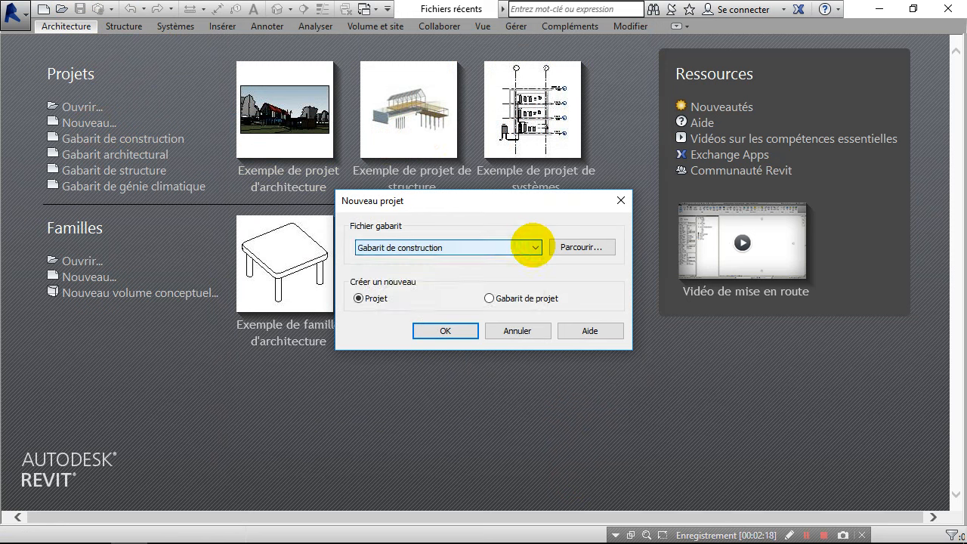
{"action": "left_click", "coordinate": [358, 297]}
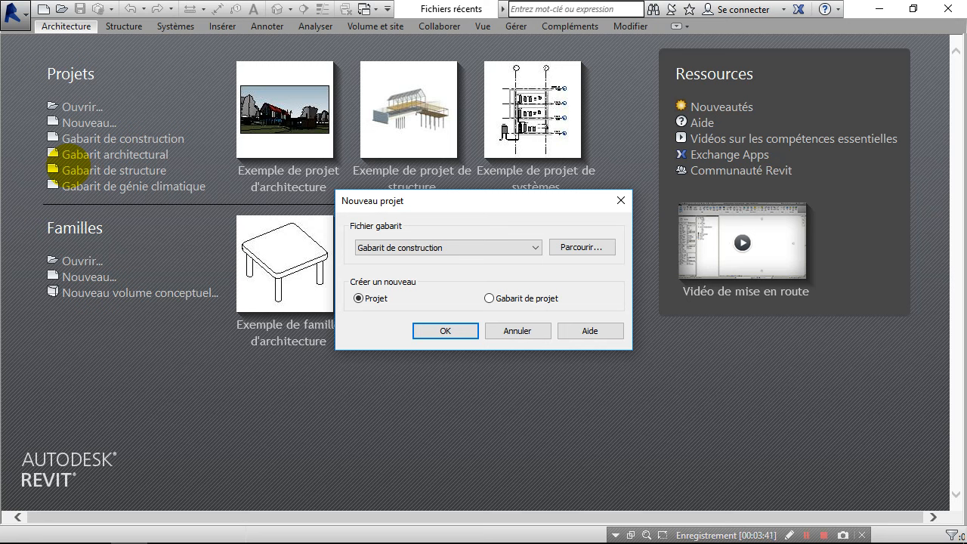
{"action": "left_click", "coordinate": [444, 248]}
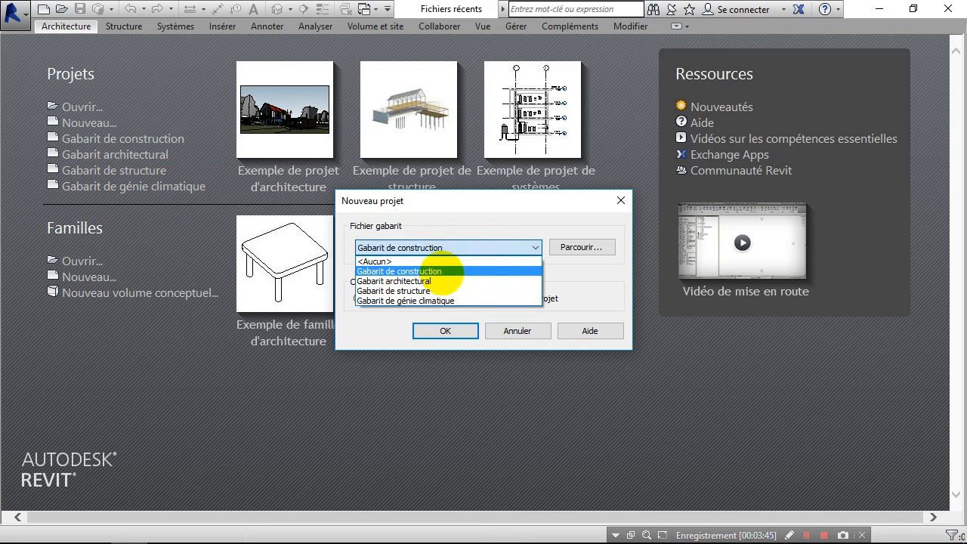
{"action": "left_click", "coordinate": [434, 271]}
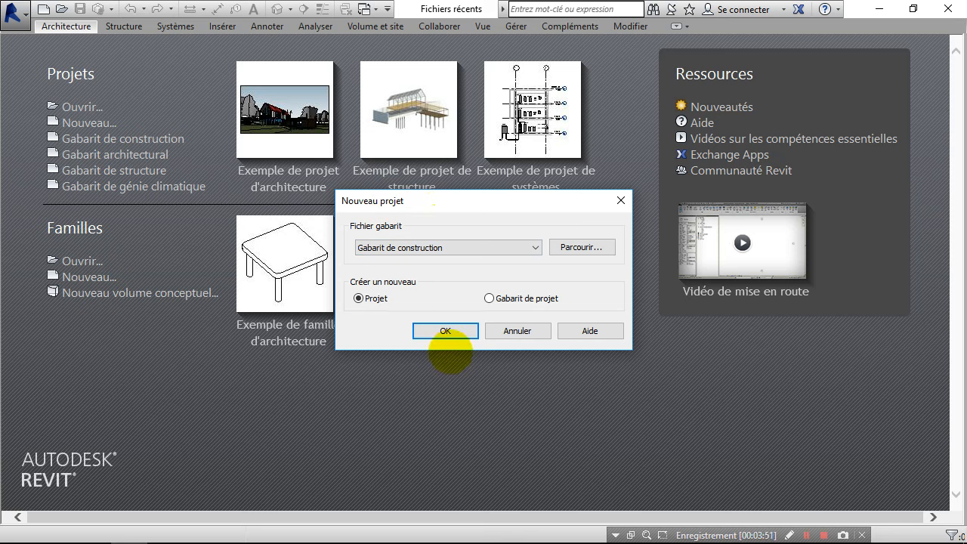
{"action": "left_click", "coordinate": [450, 331]}
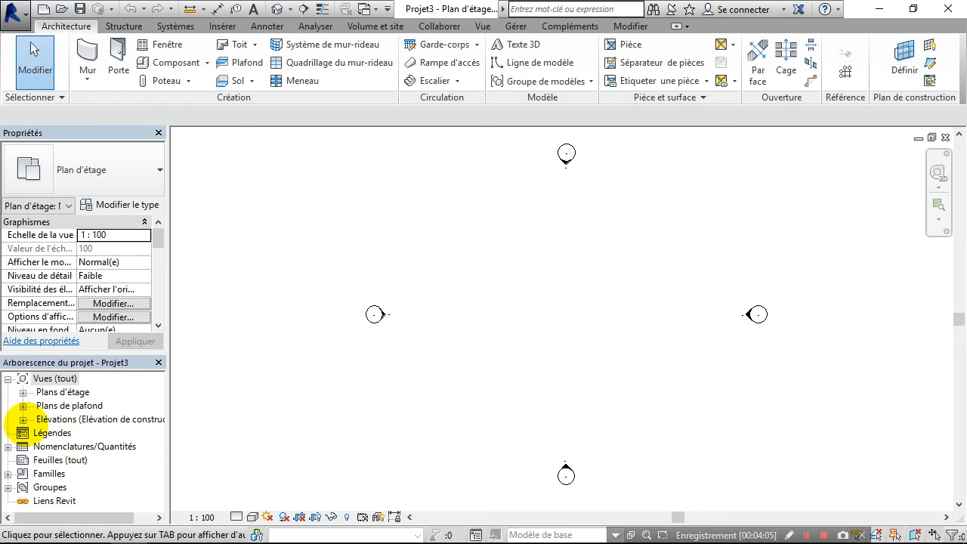
Step: Open the Est elevation and select all its levels to examine what the template provides
{"action": "left_click", "coordinate": [22, 419]}
{"action": "double_click", "coordinate": [57, 433]}
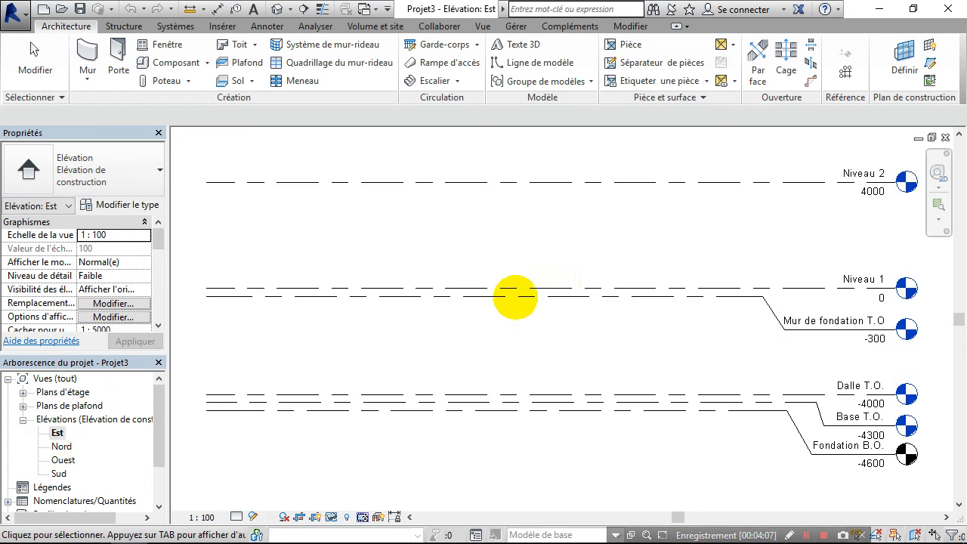
{"action": "left_click_drag", "start_coordinate": [816, 144], "coordinate": [679, 449]}
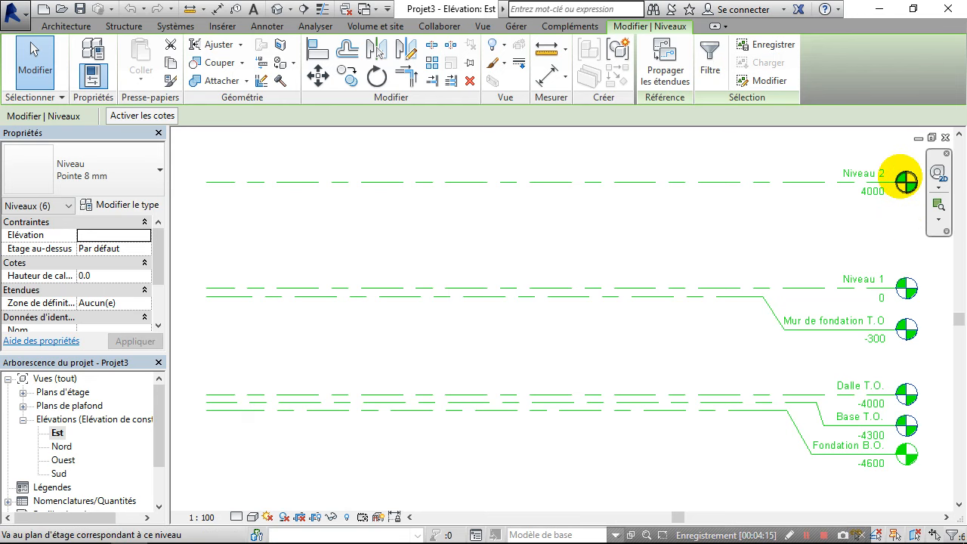
{"action": "left_click", "coordinate": [878, 219]}
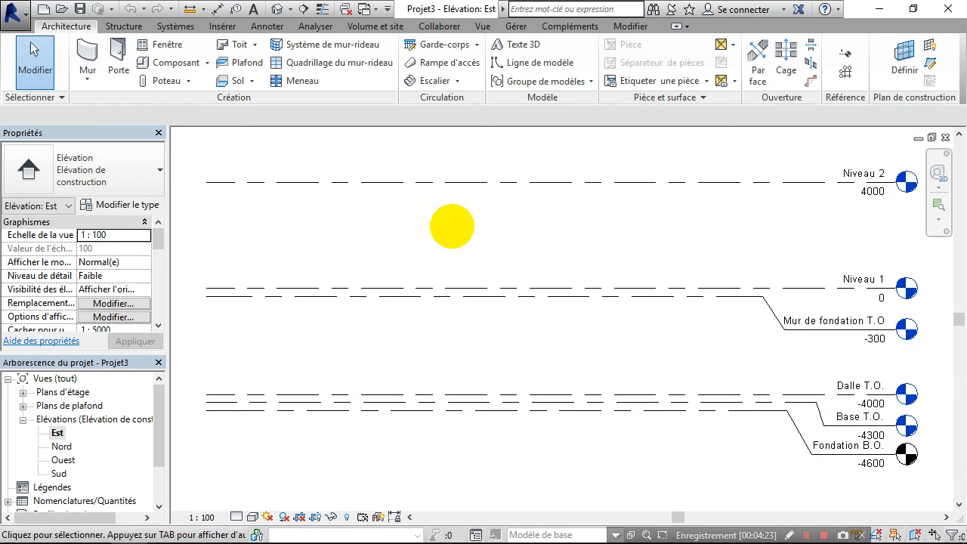
Step: Close the Est elevation and the floor plan view so that the template-based project closes
{"action": "left_click", "coordinate": [15, 10]}
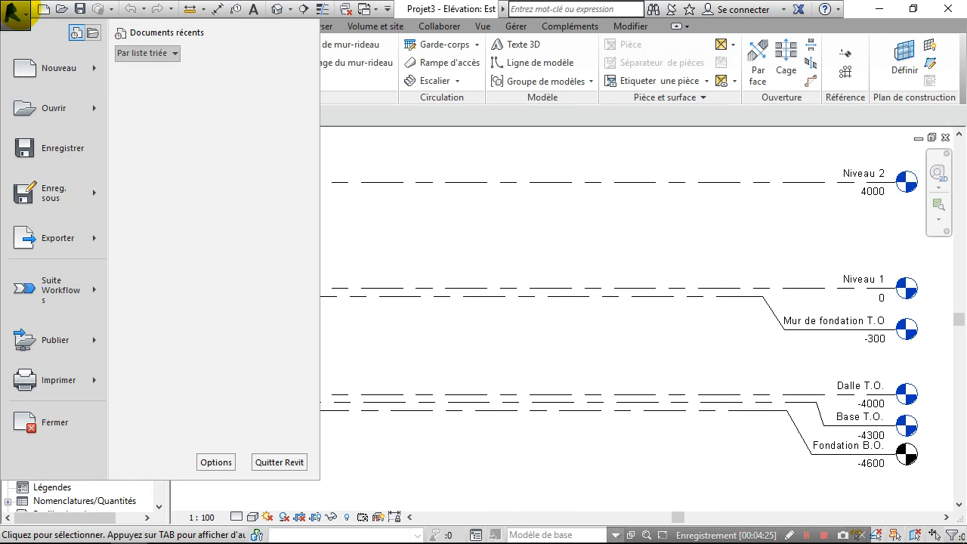
{"action": "left_click", "coordinate": [602, 181]}
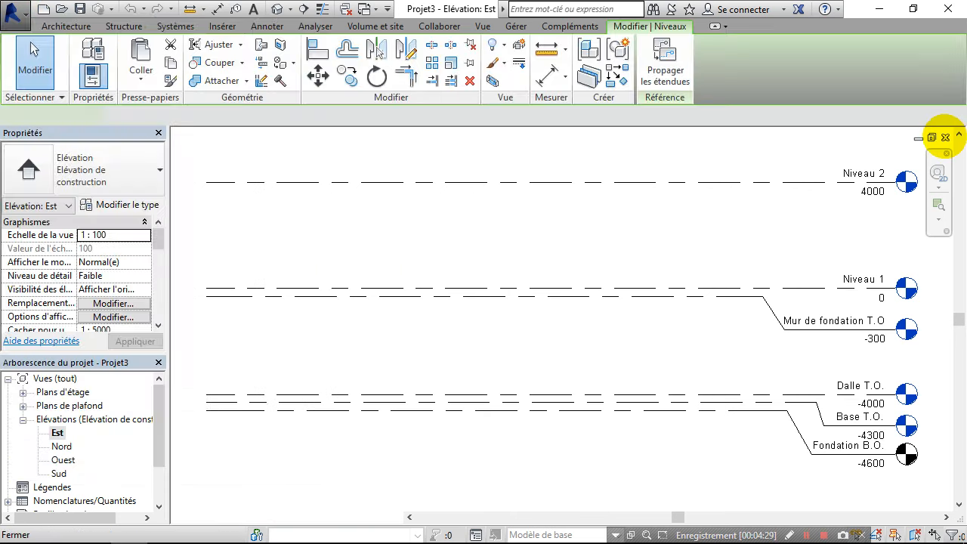
{"action": "left_click", "coordinate": [945, 137]}
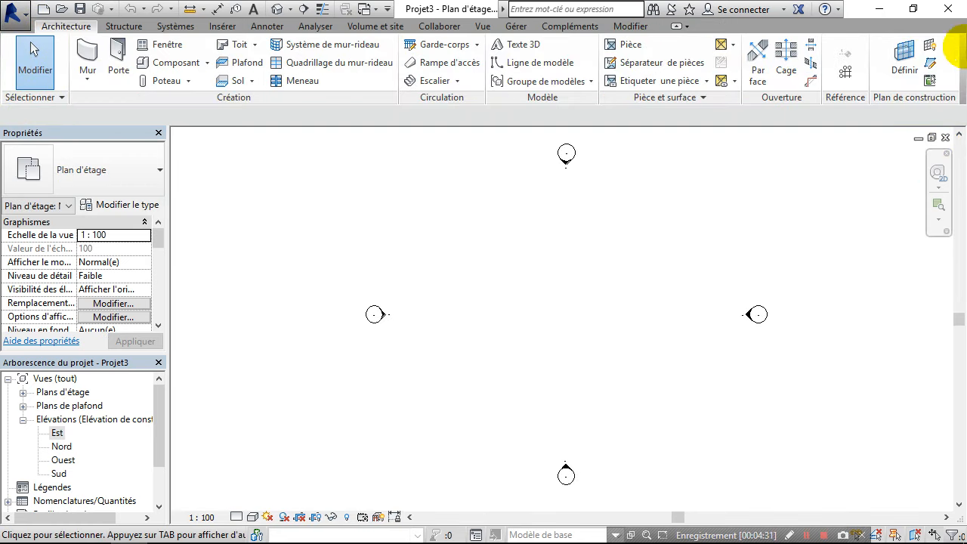
{"action": "left_click", "coordinate": [945, 138]}
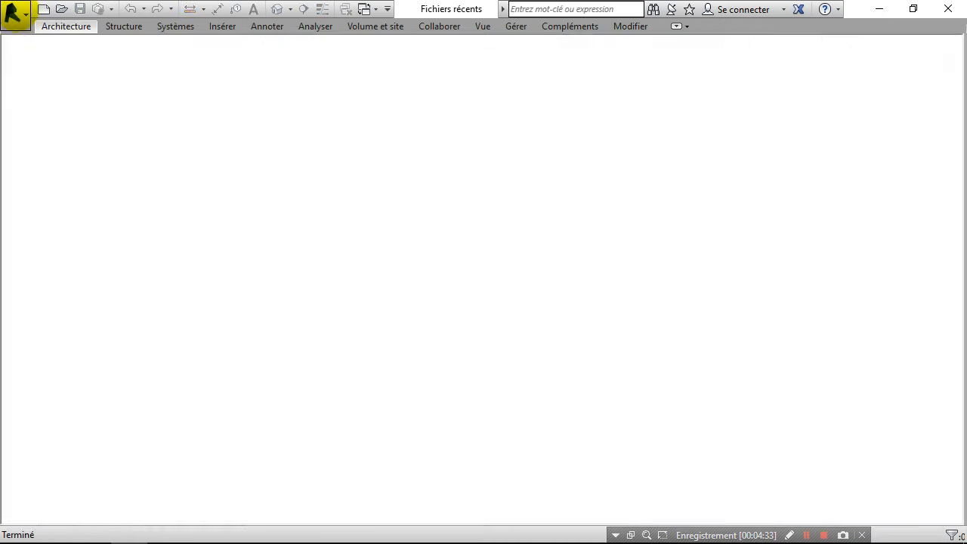
{"action": "left_click", "coordinate": [14, 13]}
{"action": "left_click", "coordinate": [541, 438]}
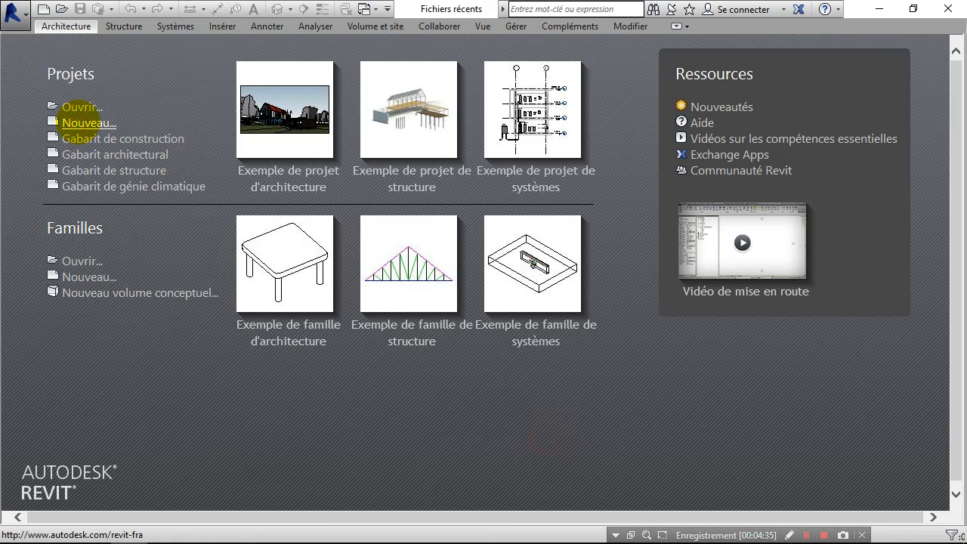
Step: Create a new project with the template set to <Aucun> and the Métrique measurement system
{"action": "left_click", "coordinate": [83, 123]}
{"action": "left_click", "coordinate": [476, 247]}
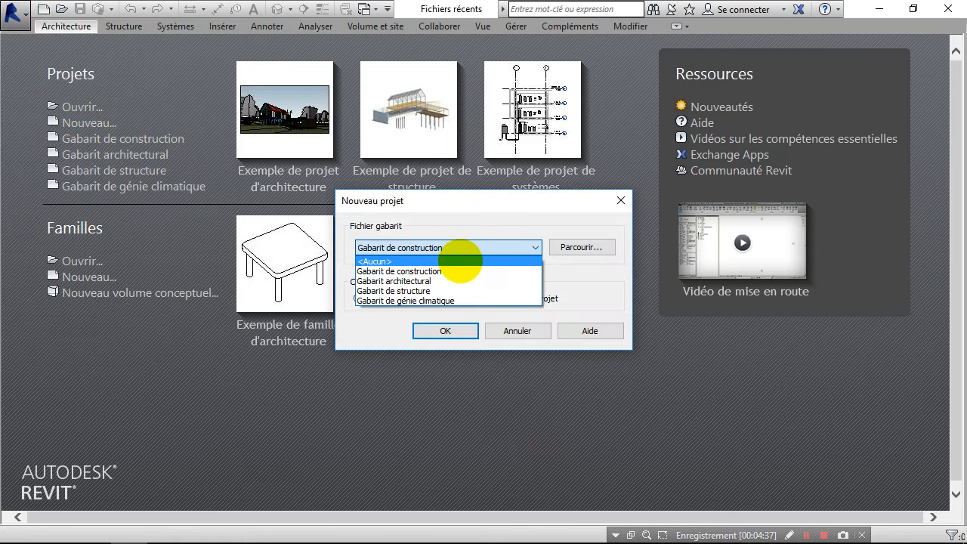
{"action": "left_click", "coordinate": [412, 270]}
{"action": "left_click", "coordinate": [445, 330]}
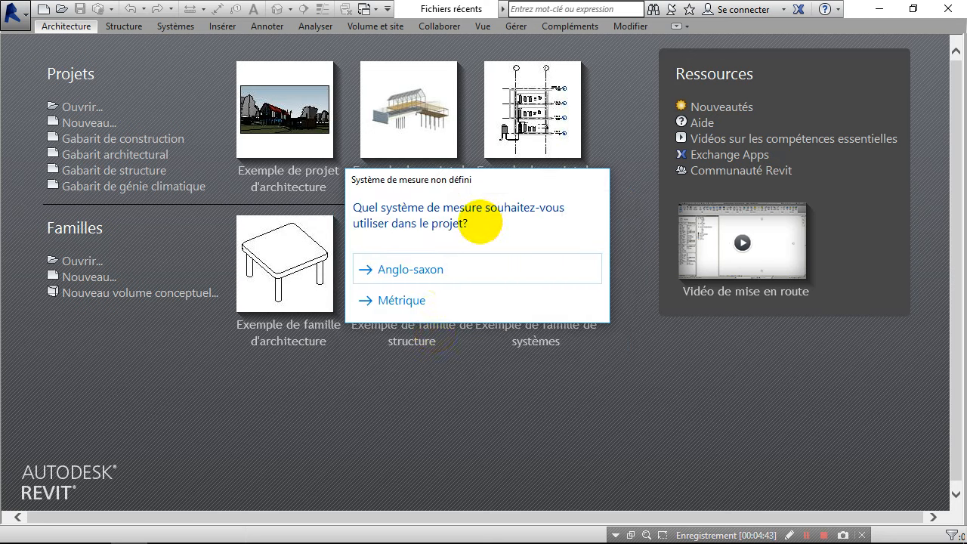
{"action": "left_click", "coordinate": [401, 300]}
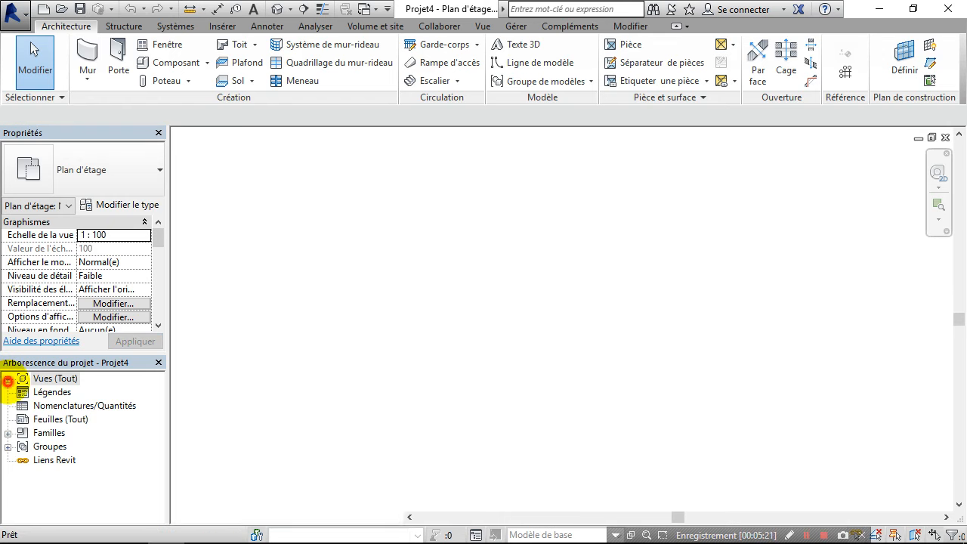
Step: Expand Vues (Tout) with its Vues en plan, Plans de plafond and Plans d'étage groups in the project browser
{"action": "double_click", "coordinate": [42, 379]}
{"action": "left_click", "coordinate": [22, 392]}
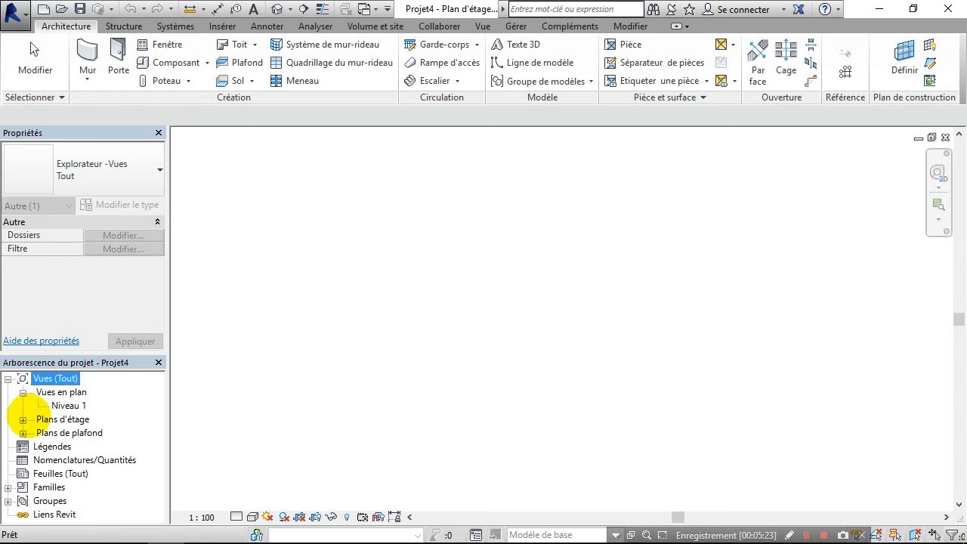
{"action": "left_click", "coordinate": [22, 433]}
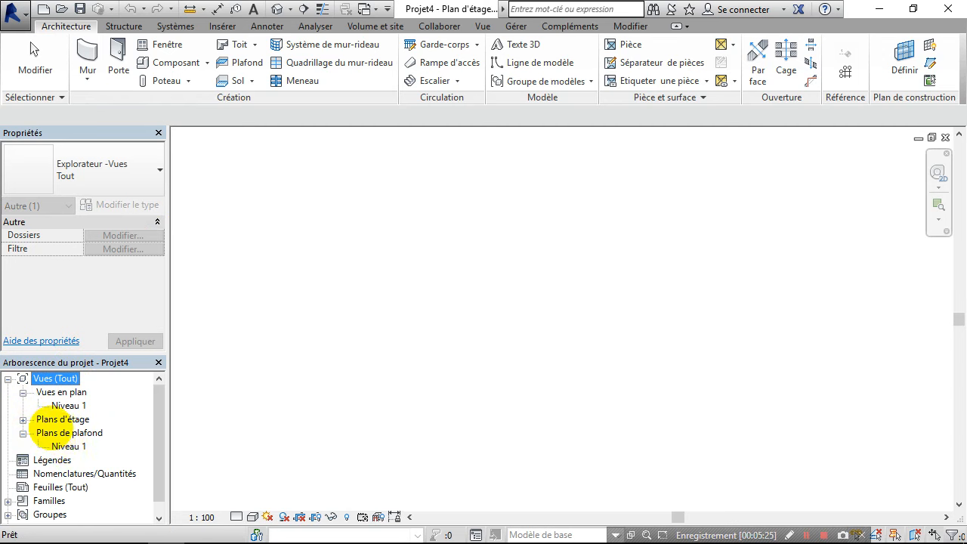
{"action": "left_click", "coordinate": [23, 419]}
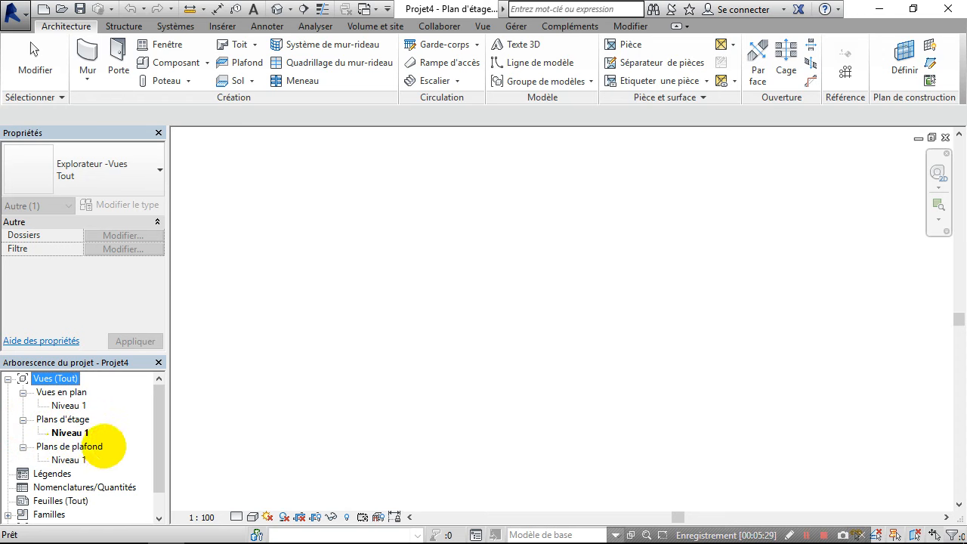
Step: Try to delete the Niveau 1 view under Plans d'étage
{"action": "left_click", "coordinate": [70, 433]}
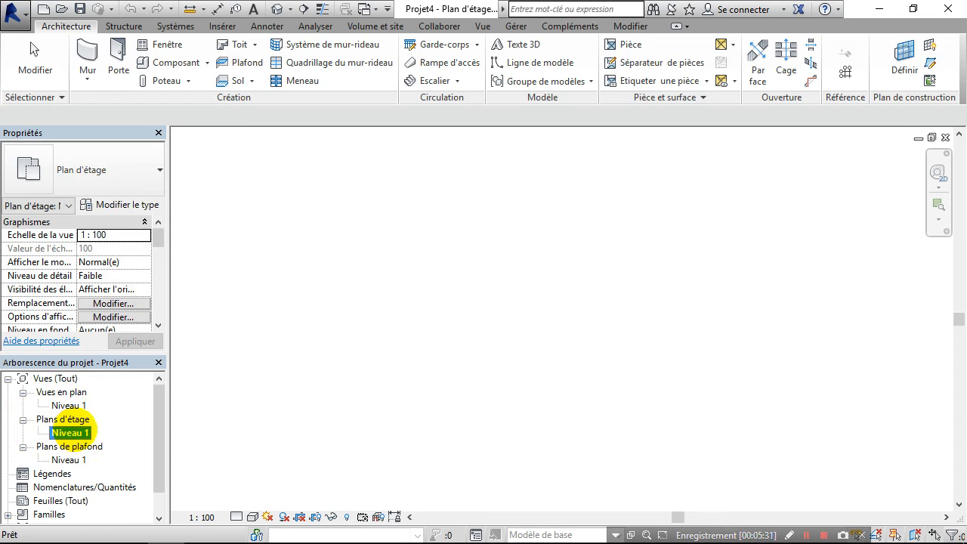
{"action": "key", "text": "Delete"}
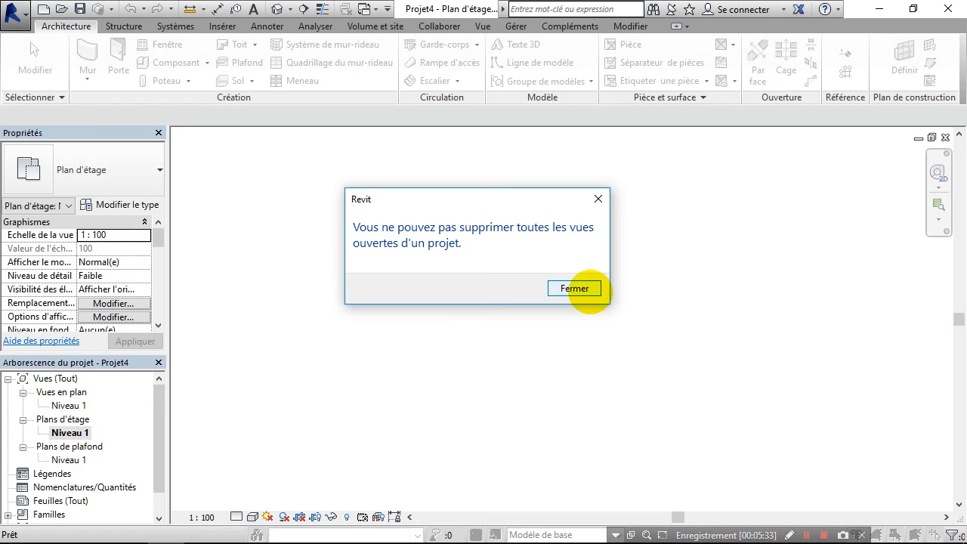
{"action": "left_click", "coordinate": [576, 289]}
Step: Delete the Niveau 1 views under Vues en plan and Plans de plafond
{"action": "left_click", "coordinate": [68, 405]}
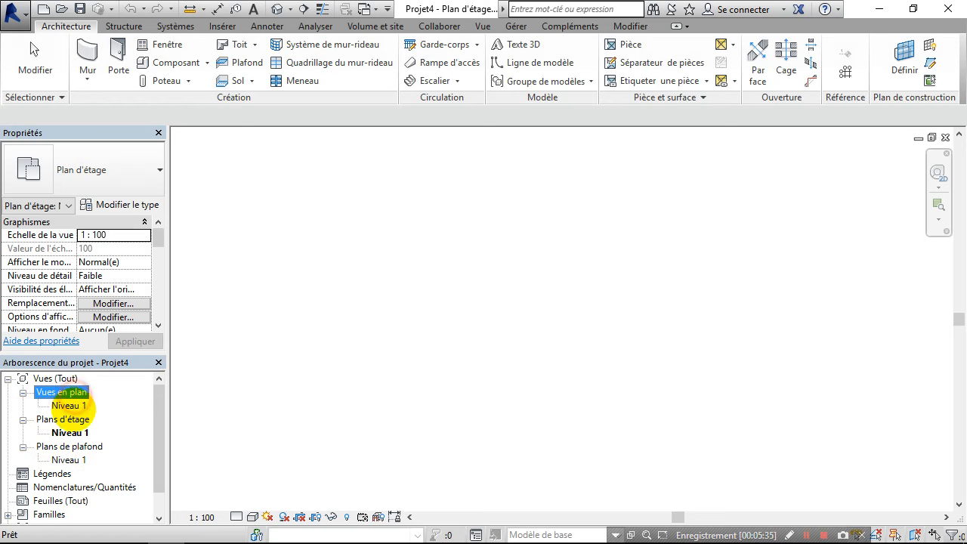
{"action": "key", "text": "Delete"}
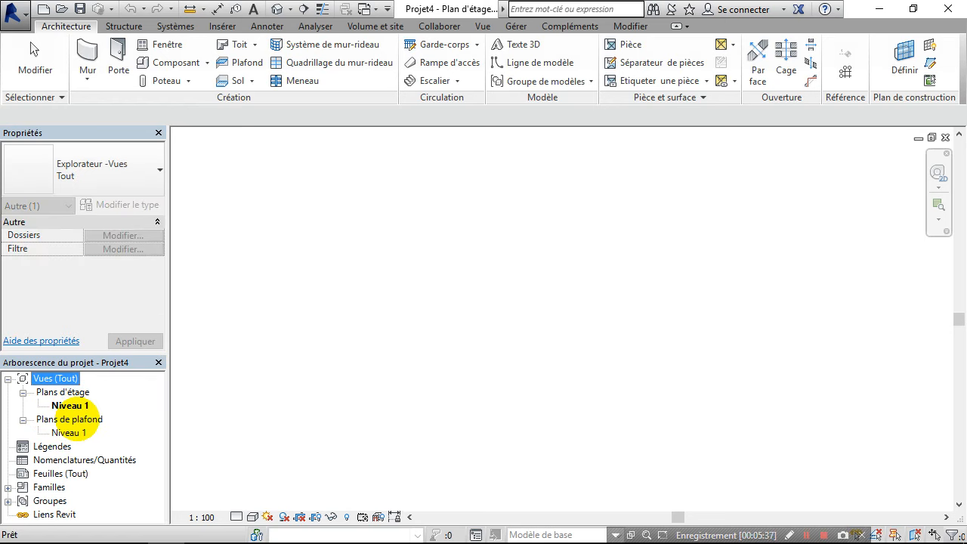
{"action": "left_click", "coordinate": [68, 433]}
{"action": "key", "text": "Delete"}
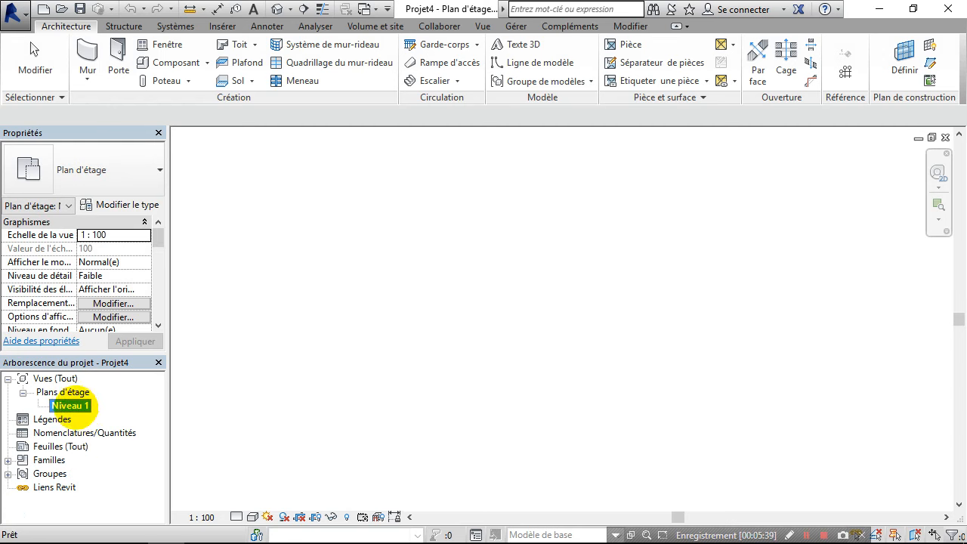
Step: Examine the project's loaded families, including the Escalier category and its Escalier coulé sur place types, and collapse the tree again
{"action": "left_click", "coordinate": [7, 460]}
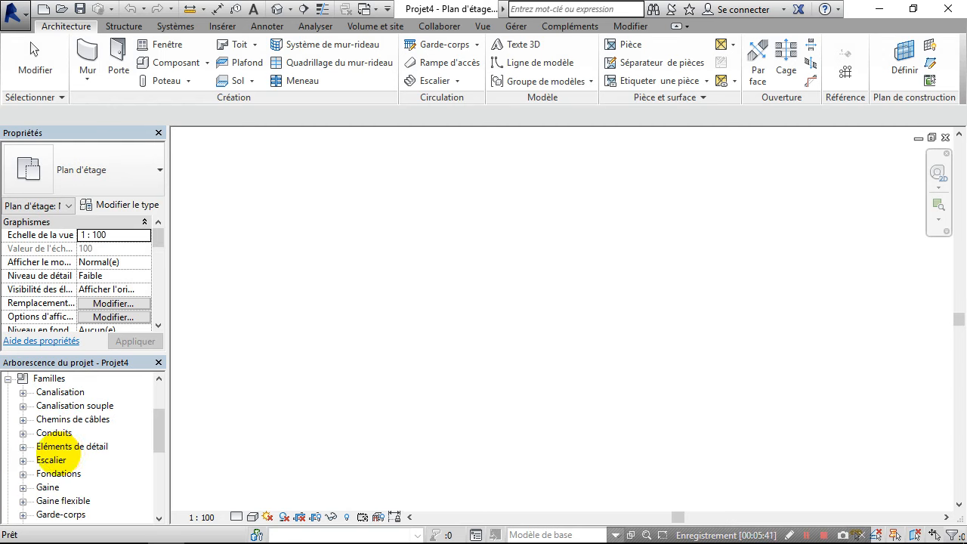
{"action": "left_click", "coordinate": [23, 460]}
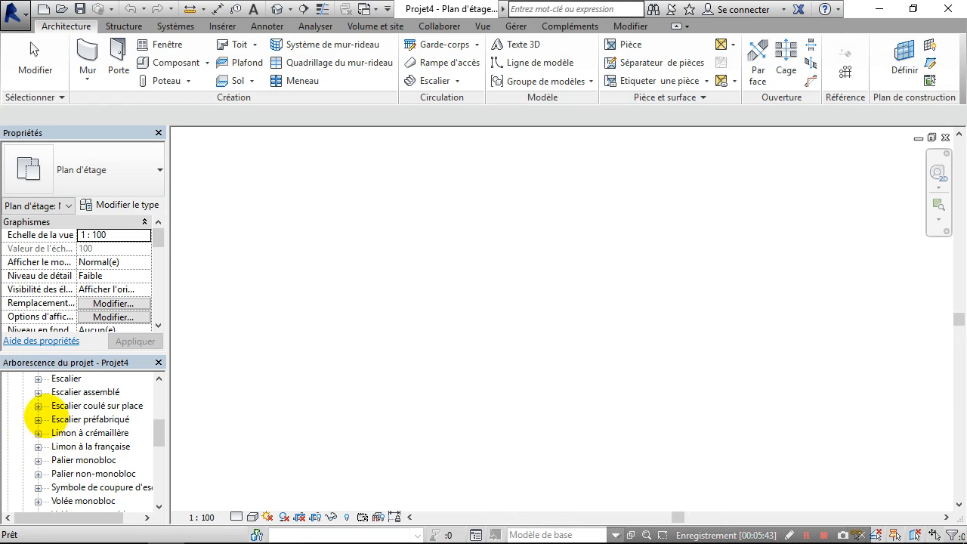
{"action": "left_click", "coordinate": [38, 405]}
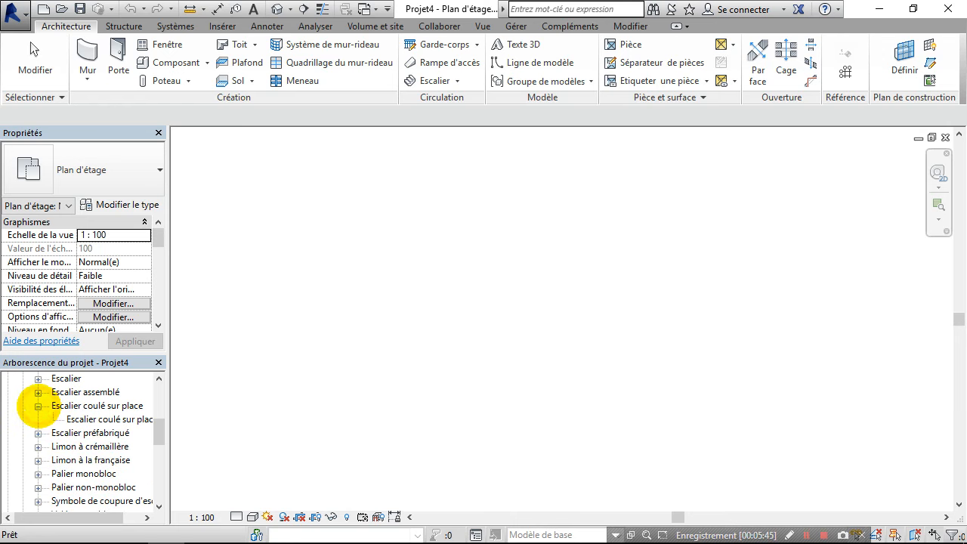
{"action": "left_click", "coordinate": [38, 406]}
{"action": "scroll", "coordinate": [16, 385], "scroll_direction": "up", "scroll_amount": 1}
{"action": "left_click", "coordinate": [23, 406]}
{"action": "scroll", "coordinate": [23, 406], "scroll_direction": "up", "scroll_amount": 3}
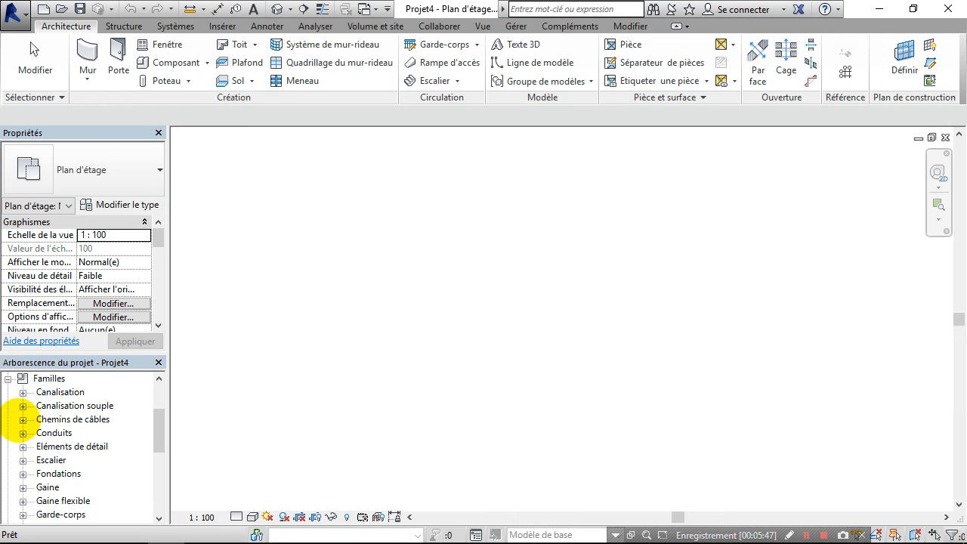
{"action": "left_click", "coordinate": [22, 405]}
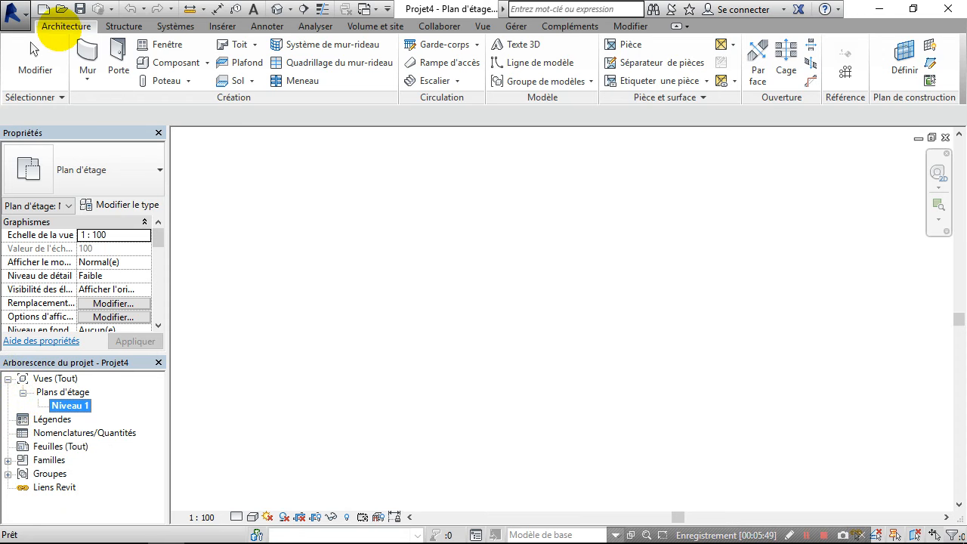
Step: Start the Mur tool, review the wall types available in the template-free project, and leave without drawing a wall
{"action": "left_click", "coordinate": [84, 53]}
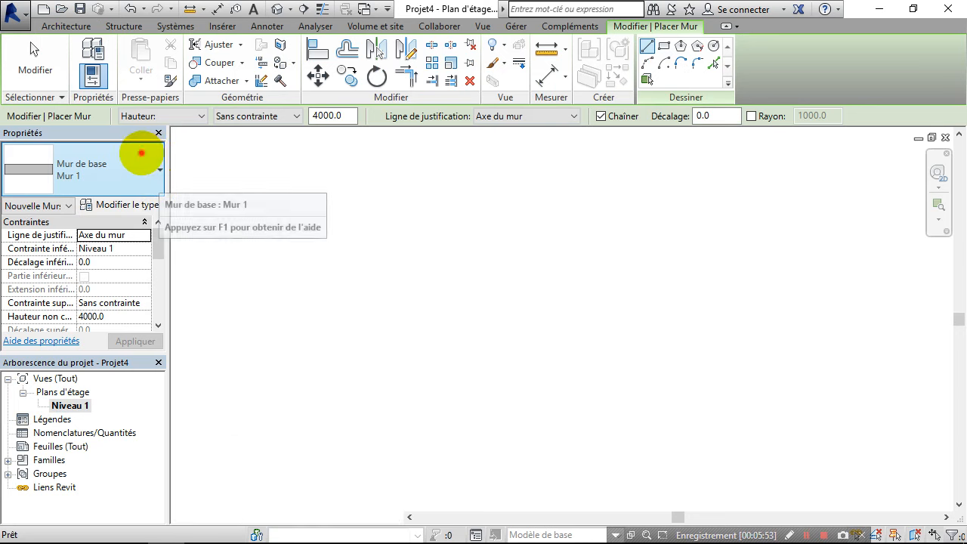
{"action": "left_click", "coordinate": [140, 153]}
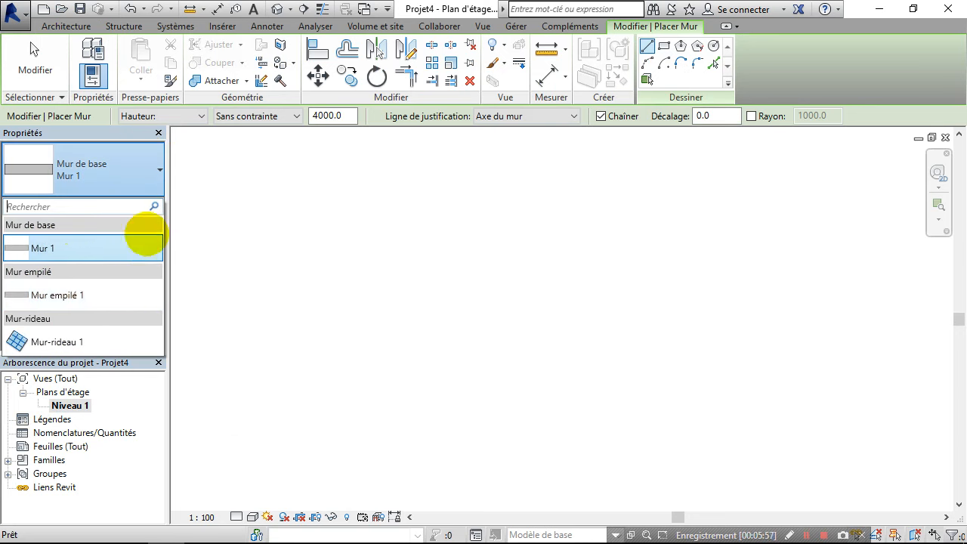
{"action": "left_click", "coordinate": [140, 171]}
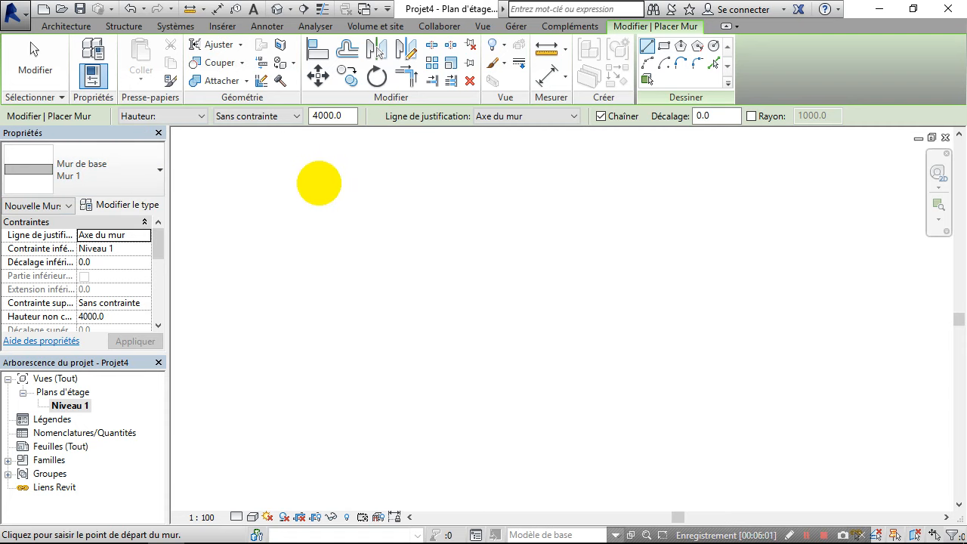
{"action": "key", "text": "Escape"}
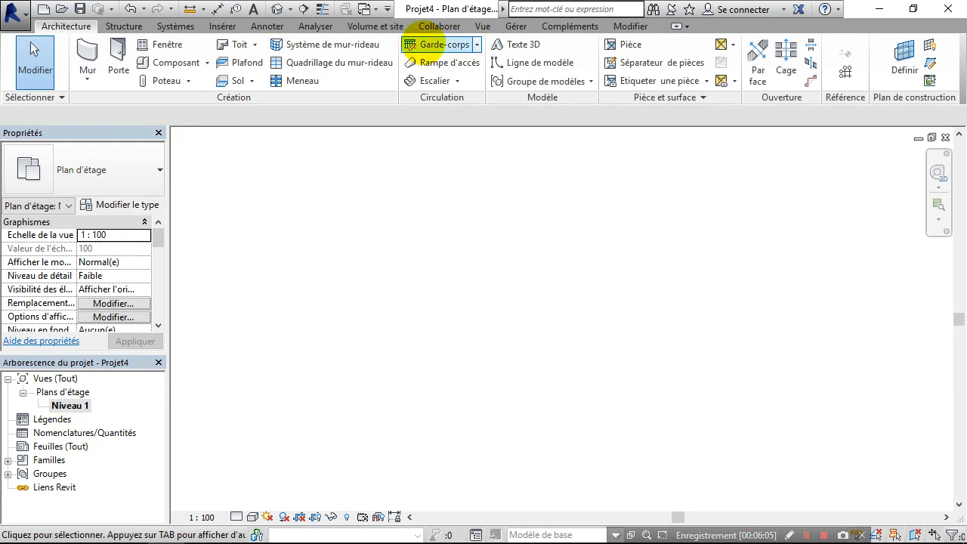
Step: Place an elevation marker in the Niveau 1 floor plan and end the Elévation command
{"action": "left_click", "coordinate": [482, 26]}
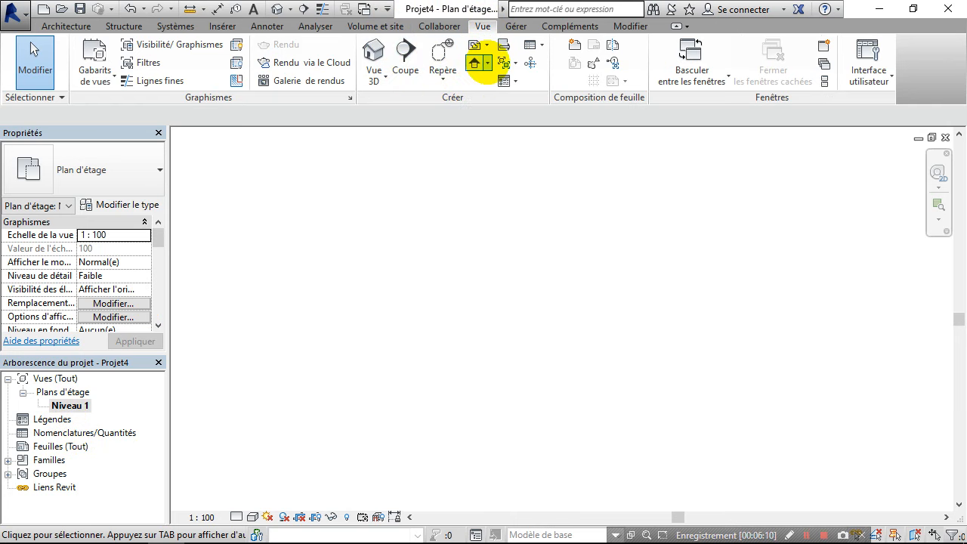
{"action": "left_click", "coordinate": [487, 62]}
{"action": "left_click", "coordinate": [495, 85]}
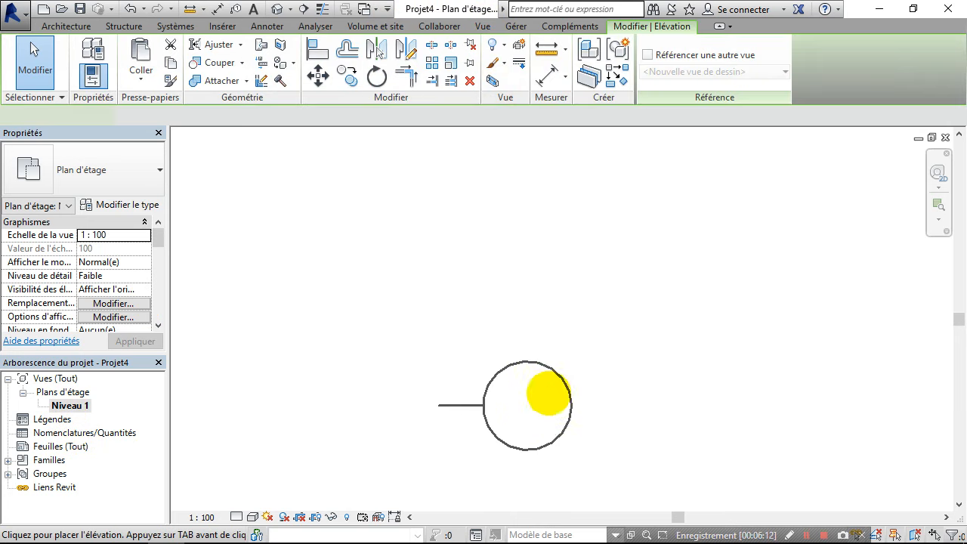
{"action": "left_click", "coordinate": [632, 324]}
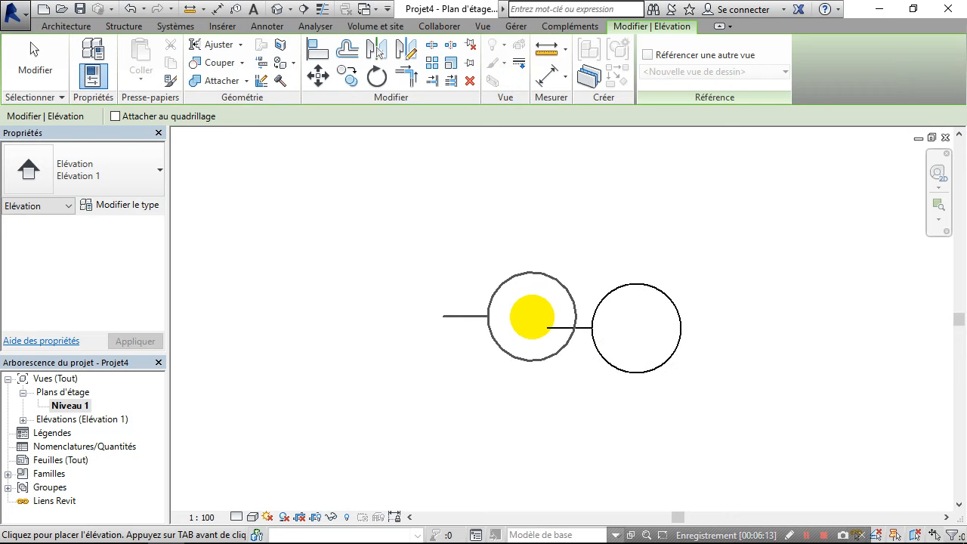
{"action": "key", "text": "Escape"}
{"action": "key", "text": "Escape"}
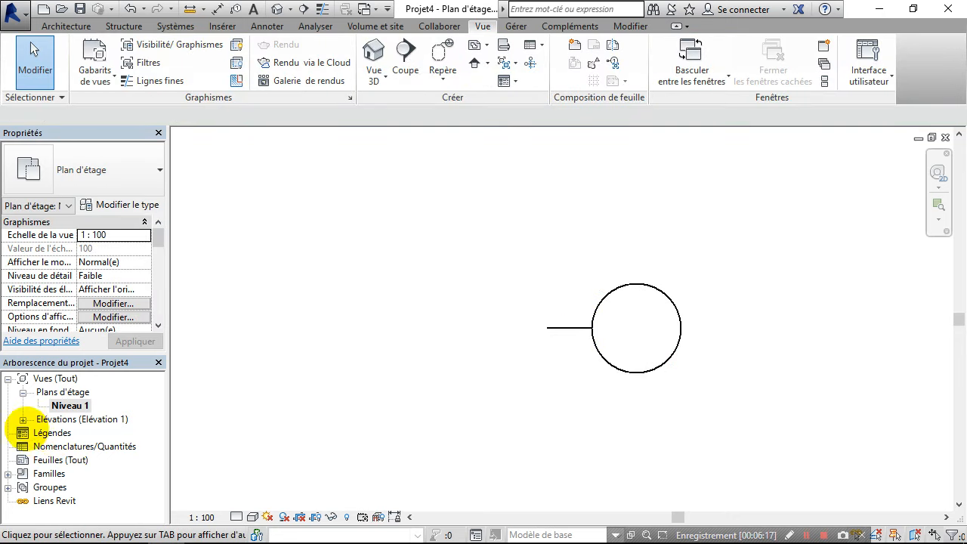
Step: Expand the Elévations group, open the Elévation 1 - a view and compare its entry with the Niveau 1 floor plan
{"action": "left_click", "coordinate": [23, 419]}
{"action": "double_click", "coordinate": [90, 433]}
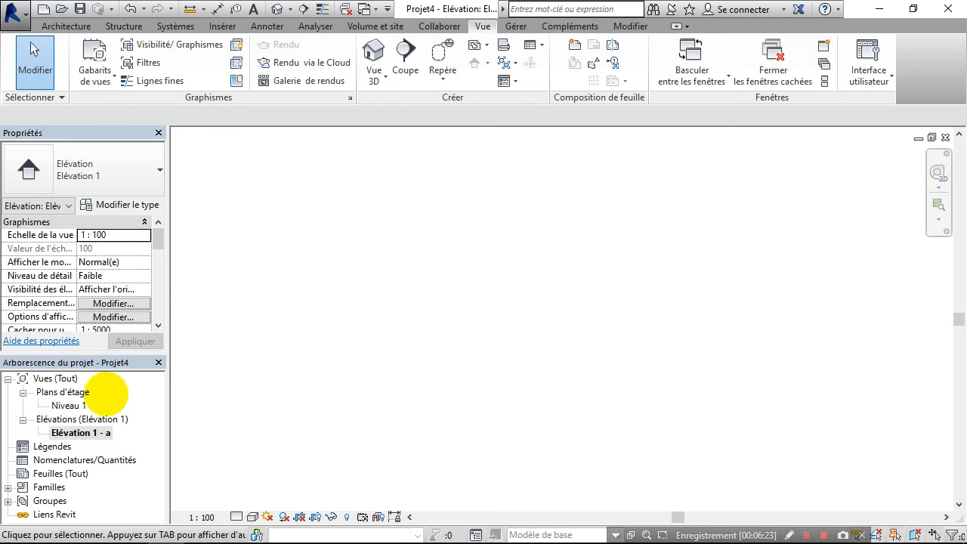
{"action": "left_click", "coordinate": [68, 406]}
{"action": "left_click", "coordinate": [81, 433]}
{"action": "left_click", "coordinate": [68, 406]}
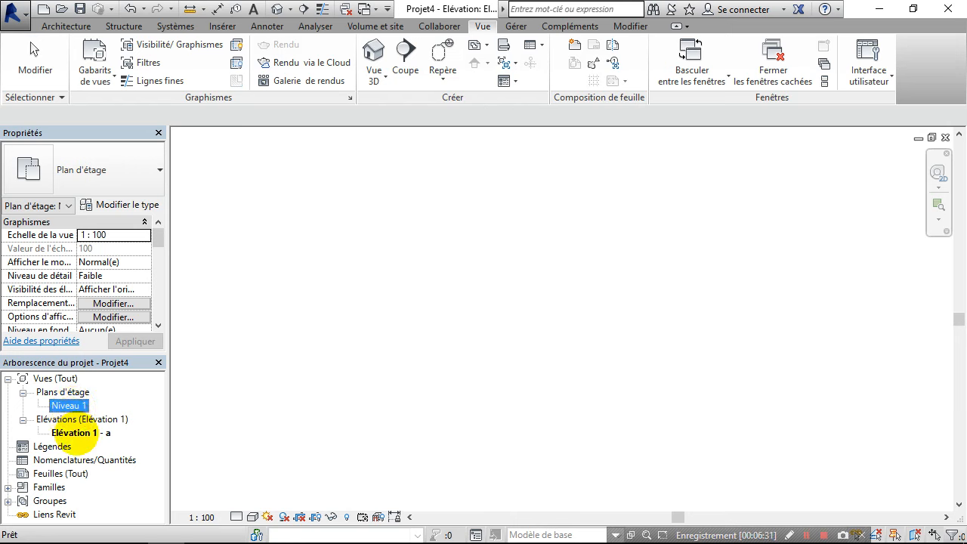
Step: Delete the Elévation 1 - a view from the project
{"action": "left_click", "coordinate": [79, 433]}
{"action": "right_click", "coordinate": [80, 433]}
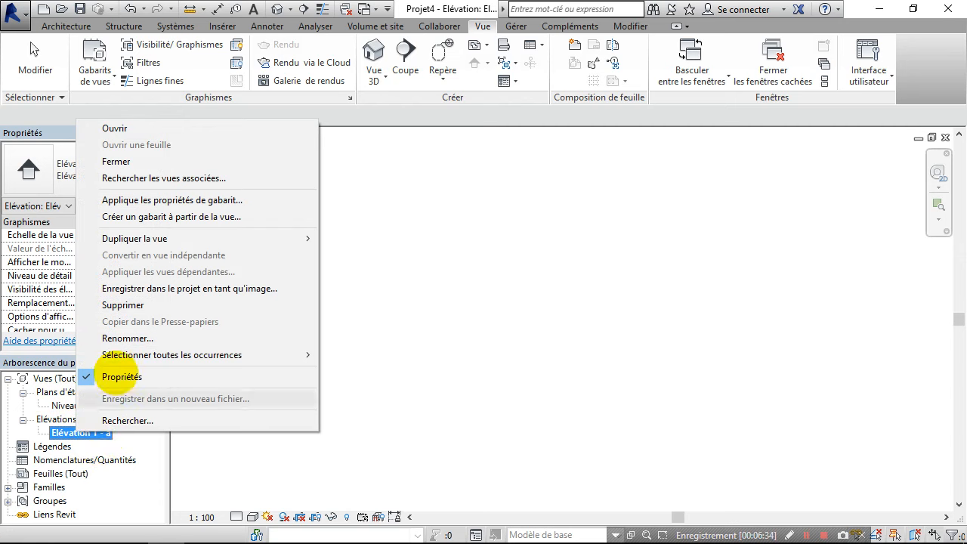
{"action": "left_click", "coordinate": [125, 305]}
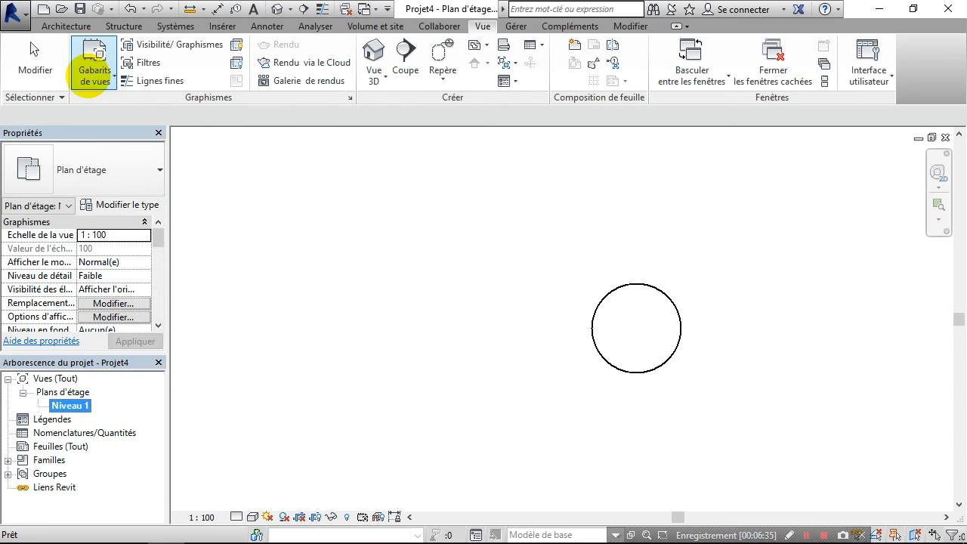
Step: Close the template-free project and return to the recent files page
{"action": "left_click", "coordinate": [942, 136]}
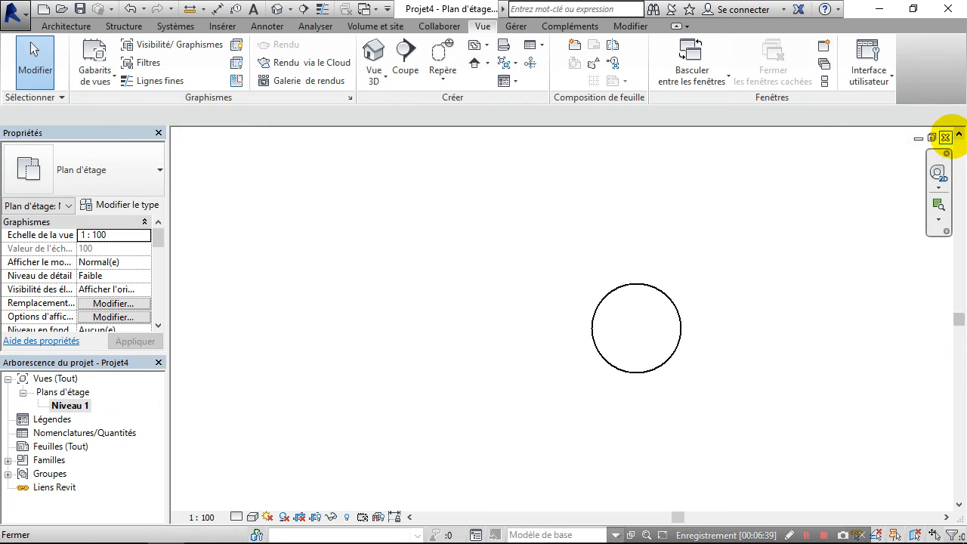
{"action": "left_click", "coordinate": [945, 138]}
{"action": "left_click", "coordinate": [524, 288]}
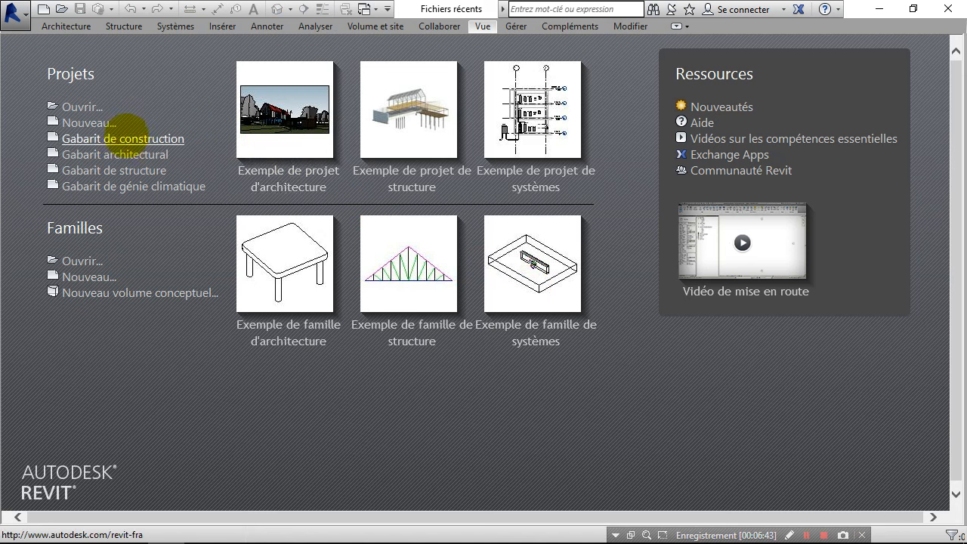
Step: Create a new project from the Gabarit architectural template
{"action": "left_click", "coordinate": [87, 122]}
{"action": "left_click", "coordinate": [484, 247]}
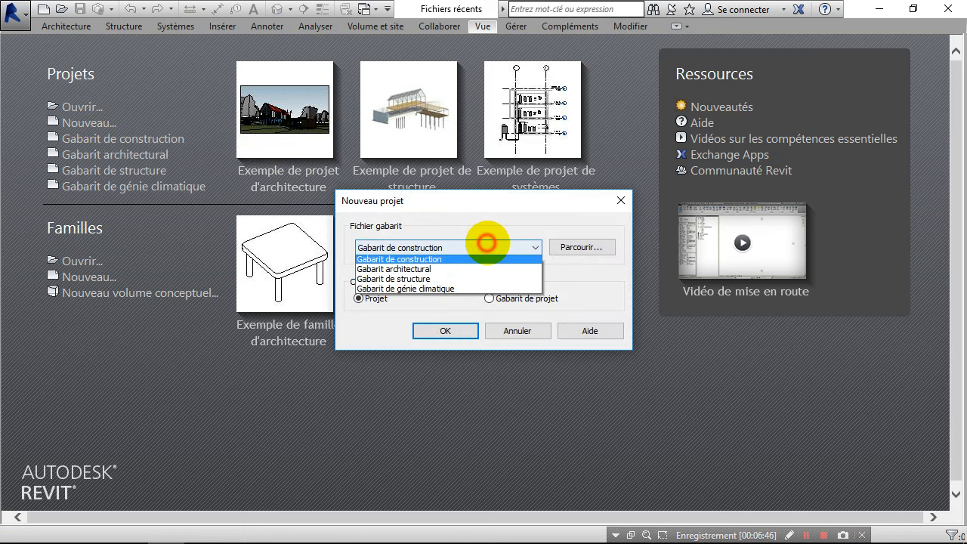
{"action": "left_click", "coordinate": [469, 281]}
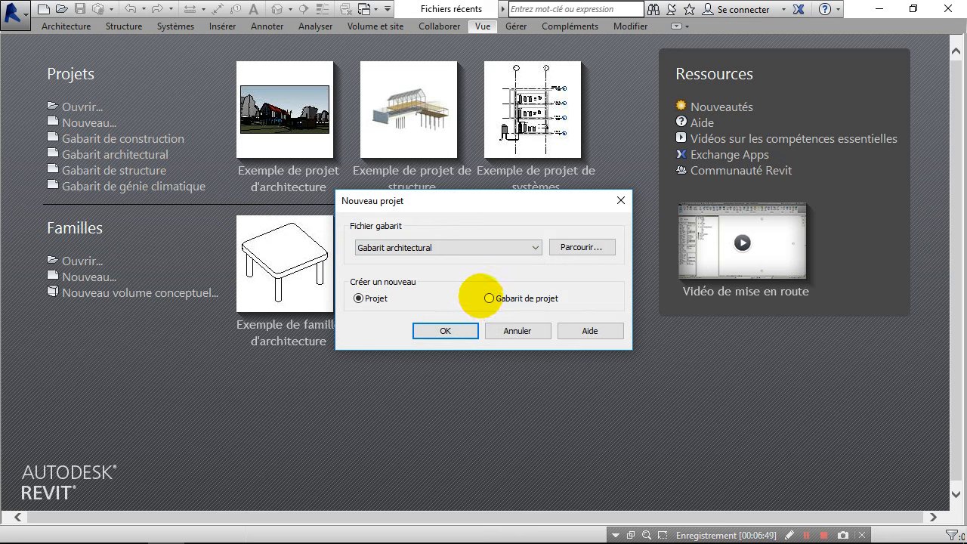
{"action": "left_click", "coordinate": [459, 327]}
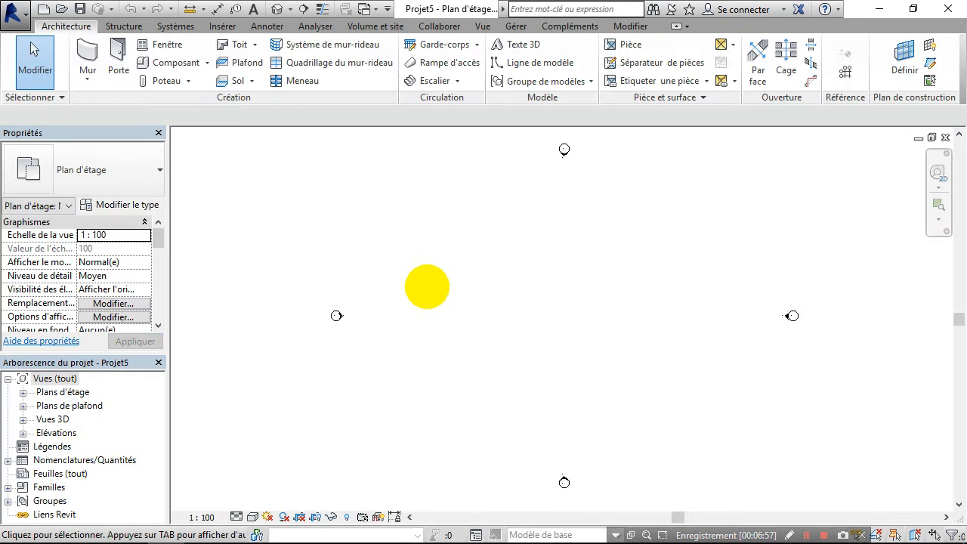
{"action": "scroll", "coordinate": [521, 230], "scroll_direction": "down", "scroll_amount": 1}
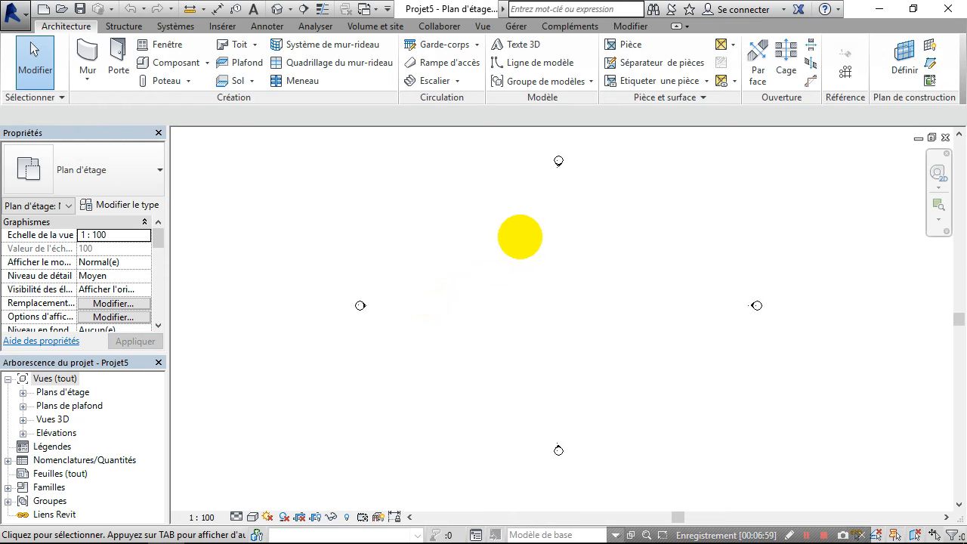
{"action": "middle_click_drag", "start_coordinate": [557, 244], "coordinate": [550, 262]}
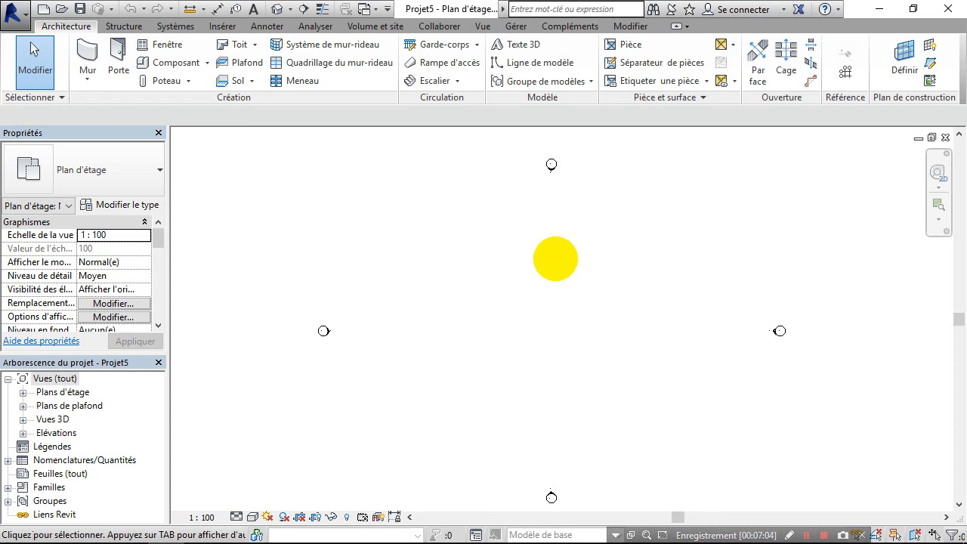
{"action": "middle_click_drag", "start_coordinate": [606, 328], "coordinate": [472, 309]}
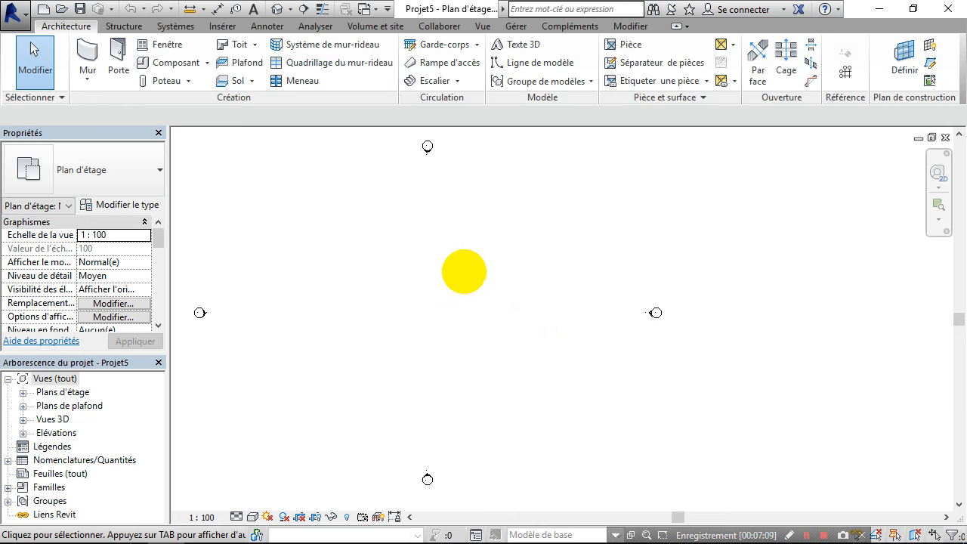
{"action": "middle_click_drag", "start_coordinate": [472, 265], "coordinate": [465, 285]}
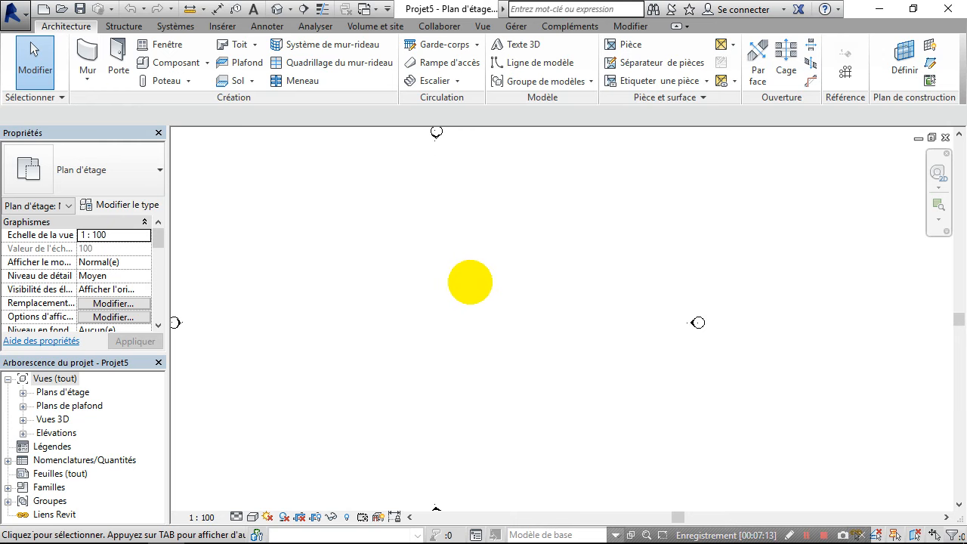
{"action": "middle_click_drag", "start_coordinate": [469, 280], "coordinate": [460, 273]}
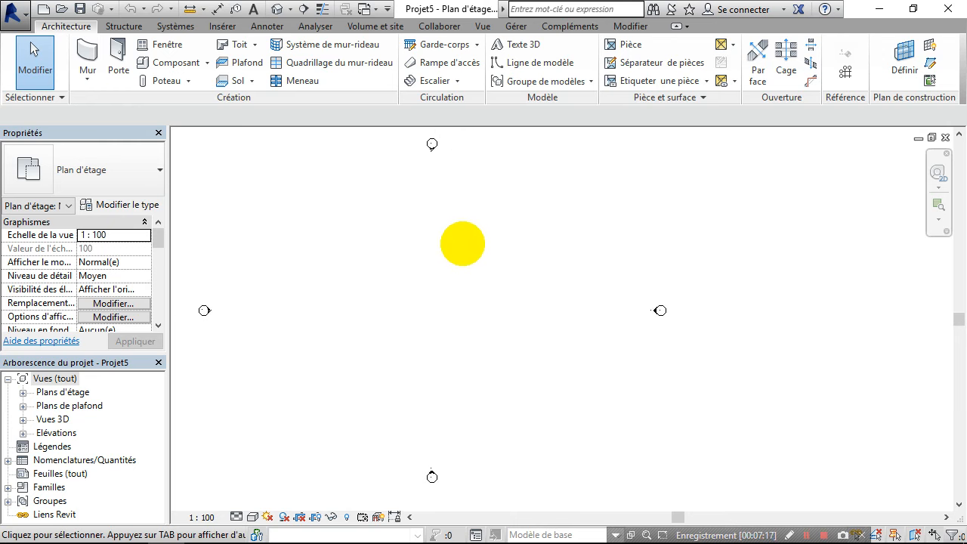
{"action": "middle_click_drag", "start_coordinate": [485, 245], "coordinate": [501, 253]}
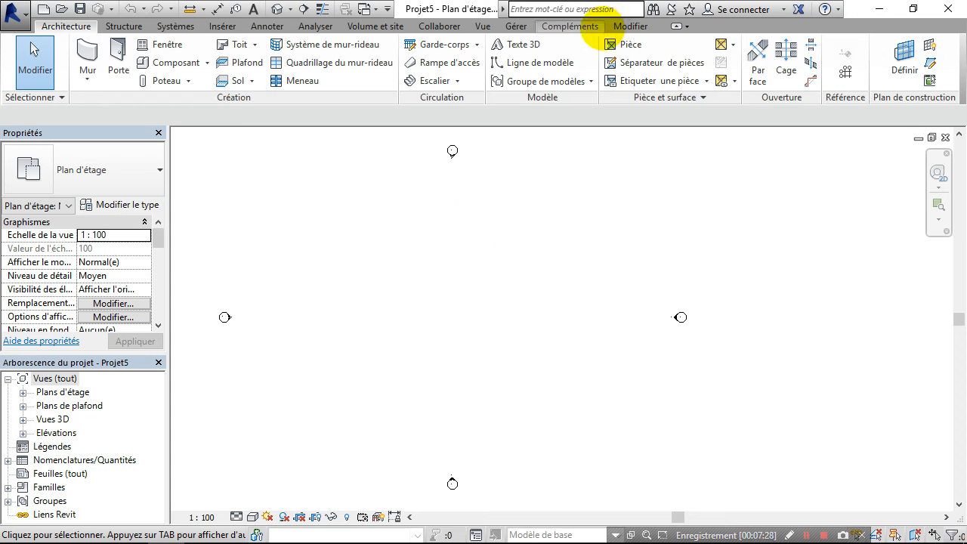
{"action": "left_click", "coordinate": [266, 26]}
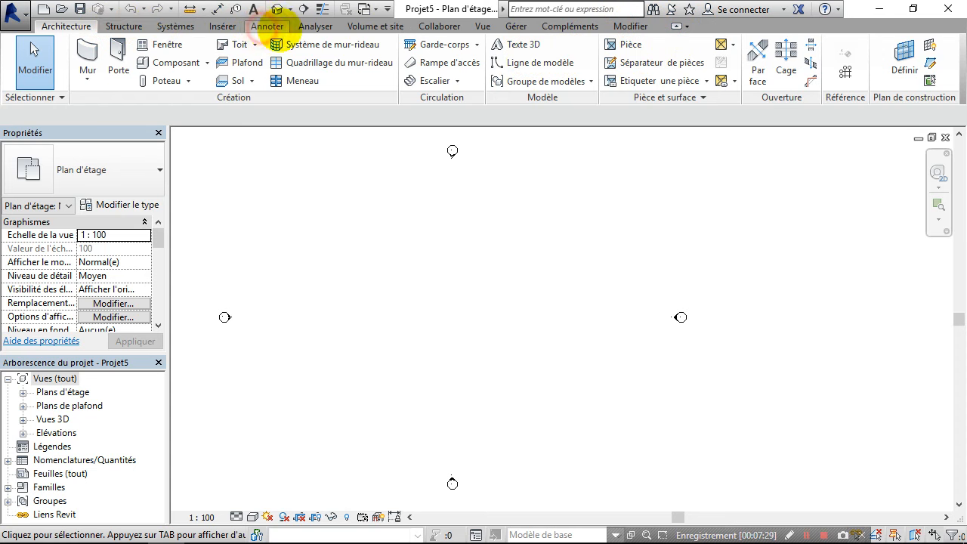
{"action": "scroll", "coordinate": [300, 71], "scroll_direction": "down", "scroll_amount": 1}
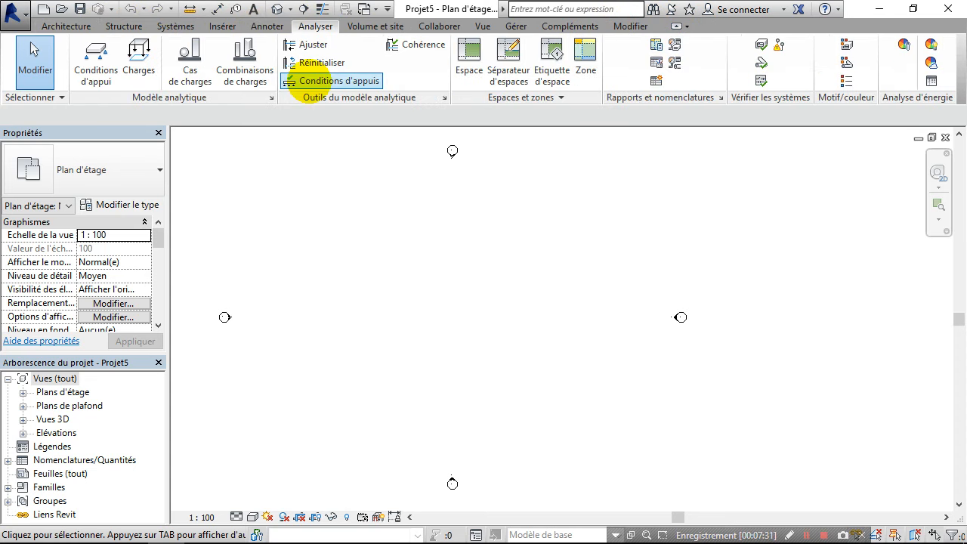
{"action": "left_click", "coordinate": [60, 26]}
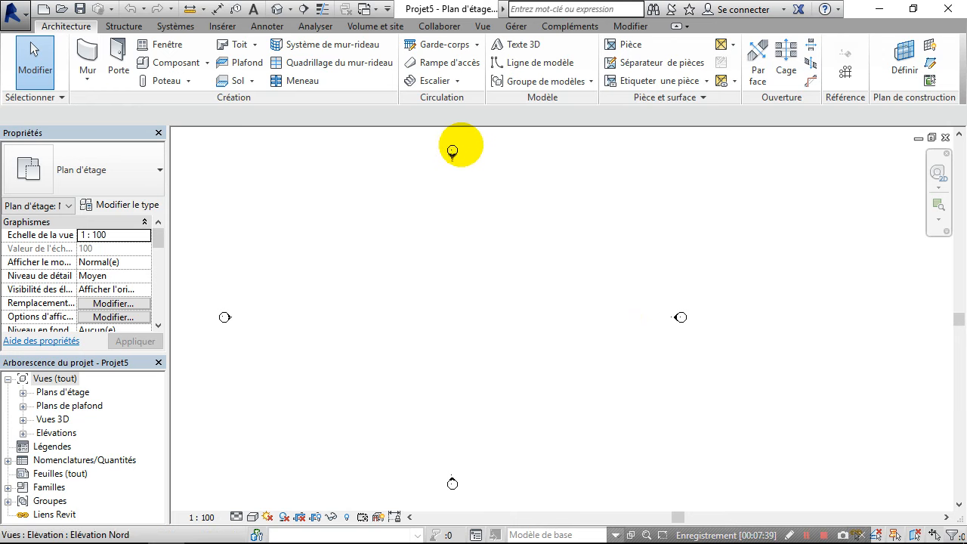
Step: Close the project and review the new-project options with Gabarit architectural, comparing Projet and Gabarit de projet, and cancel without creating anything
{"action": "left_click", "coordinate": [945, 137]}
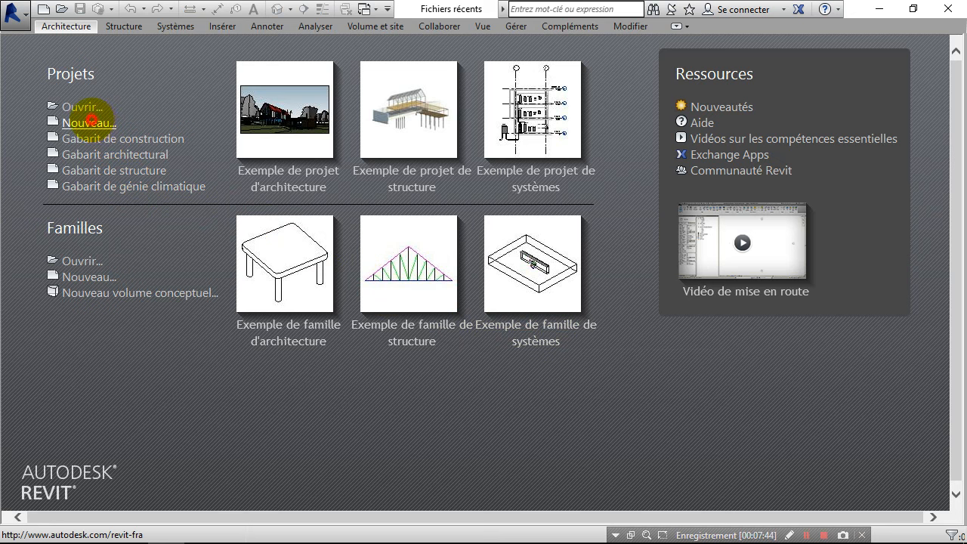
{"action": "left_click", "coordinate": [90, 122]}
{"action": "left_click", "coordinate": [452, 247]}
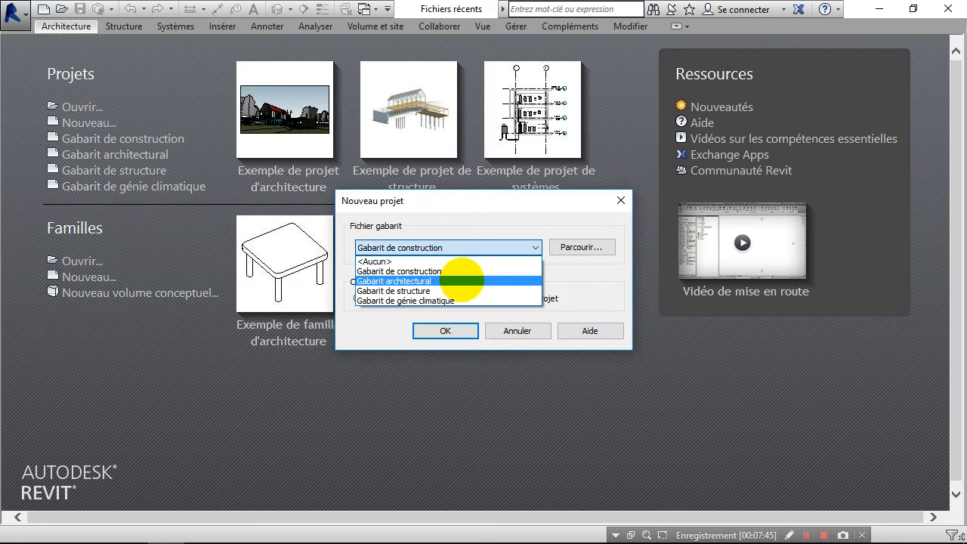
{"action": "left_click", "coordinate": [465, 280]}
{"action": "left_click", "coordinate": [489, 299]}
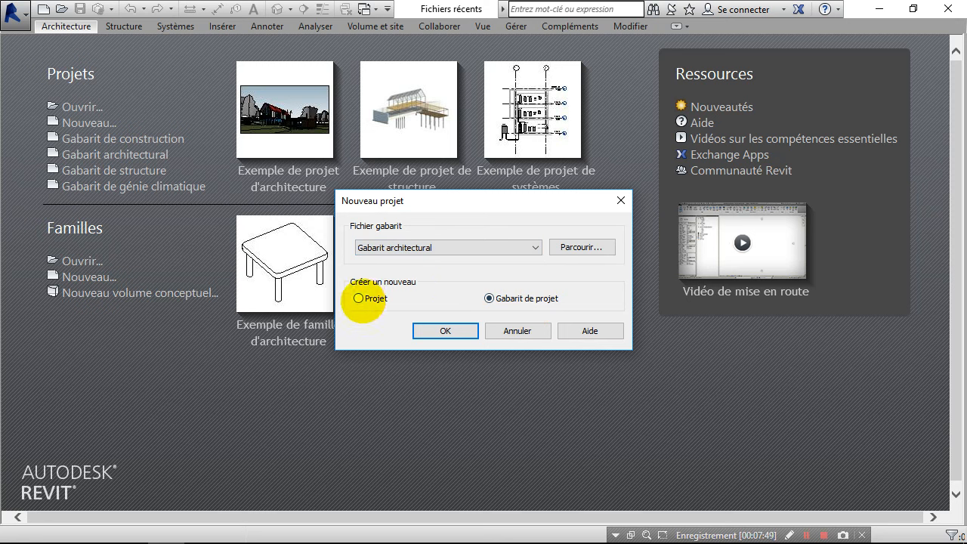
{"action": "left_click", "coordinate": [359, 298]}
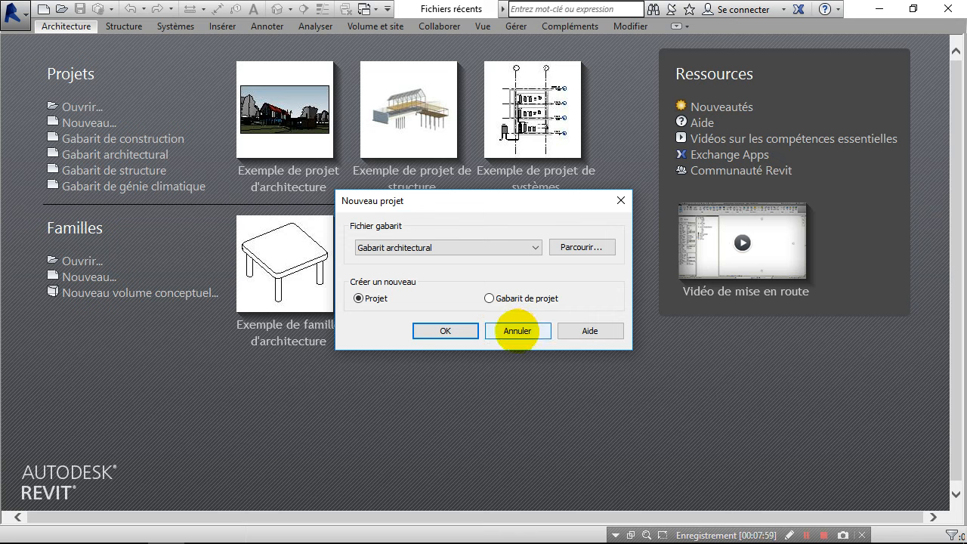
{"action": "left_click", "coordinate": [517, 331]}
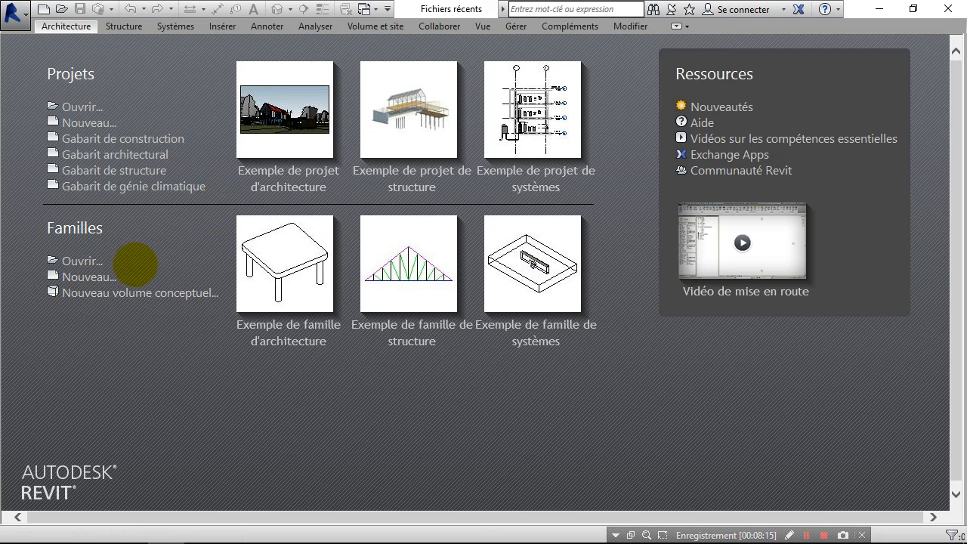
Step: Start a new family and look through the French templates, previewing A motif de panneau de mur-rideau métrique and Mobilier métrique
{"action": "left_click", "coordinate": [85, 277]}
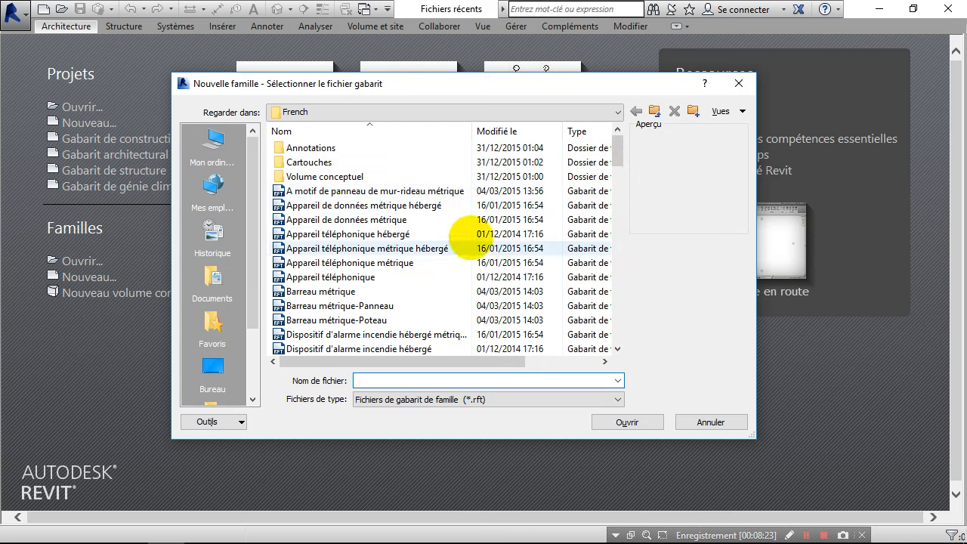
{"action": "left_click", "coordinate": [328, 192]}
{"action": "scroll", "coordinate": [333, 200], "scroll_direction": "down", "scroll_amount": 12}
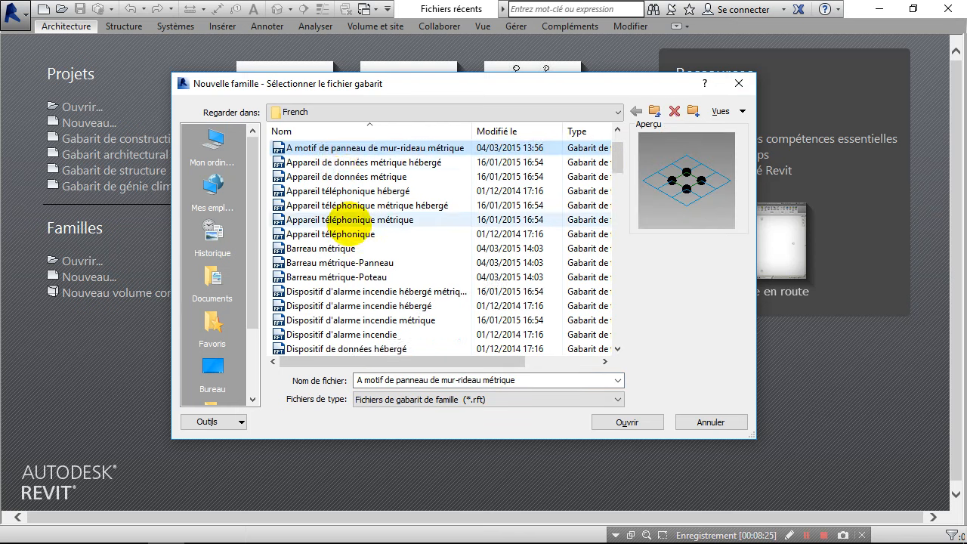
{"action": "scroll", "coordinate": [350, 216], "scroll_direction": "down", "scroll_amount": 15}
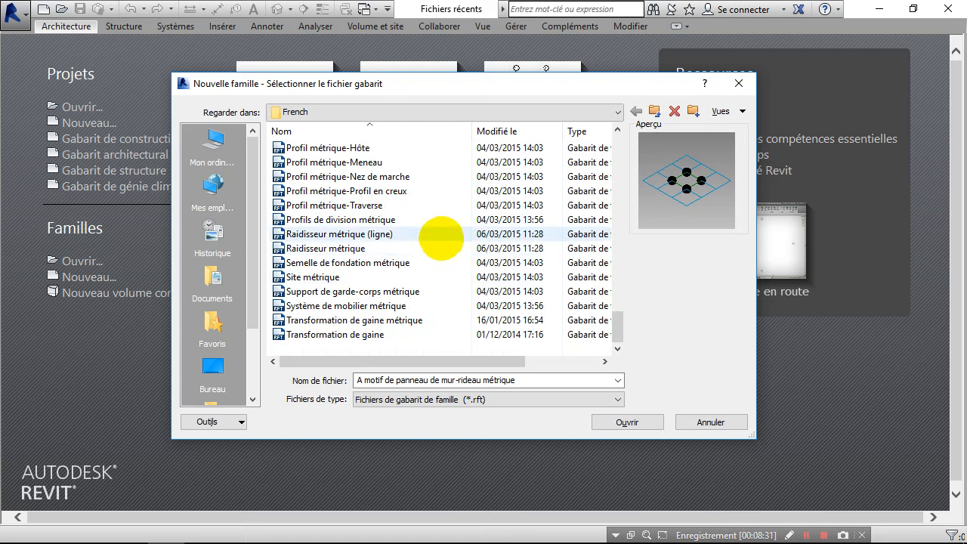
{"action": "scroll", "coordinate": [404, 275], "scroll_direction": "up", "scroll_amount": 5}
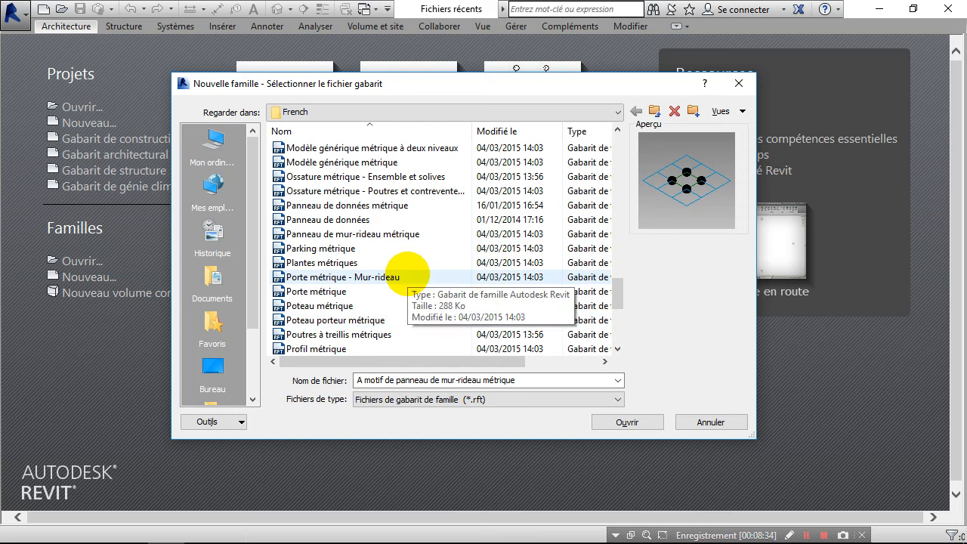
{"action": "scroll", "coordinate": [406, 275], "scroll_direction": "up", "scroll_amount": 6}
{"action": "scroll", "coordinate": [406, 278], "scroll_direction": "down", "scroll_amount": 11}
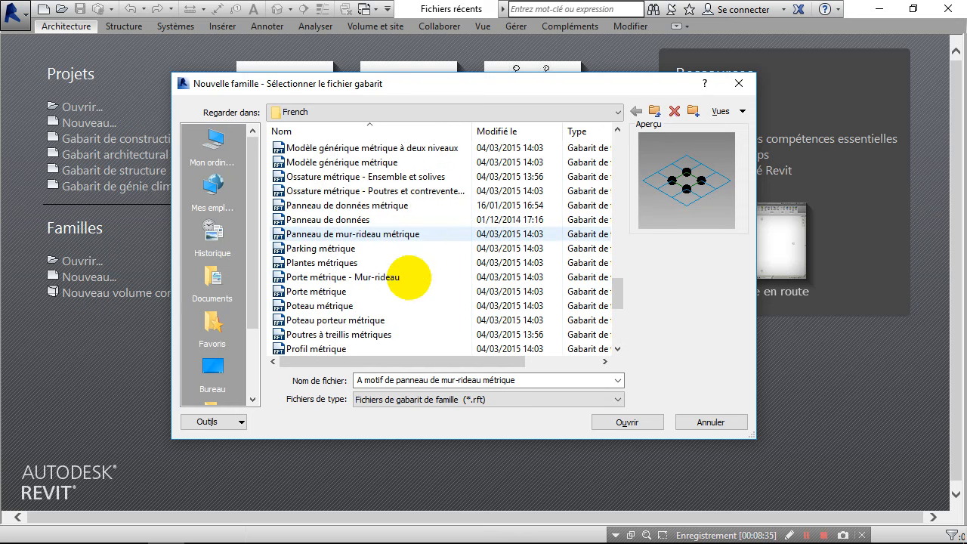
{"action": "scroll", "coordinate": [408, 280], "scroll_direction": "up", "scroll_amount": 5}
{"action": "scroll", "coordinate": [408, 278], "scroll_direction": "up", "scroll_amount": 4}
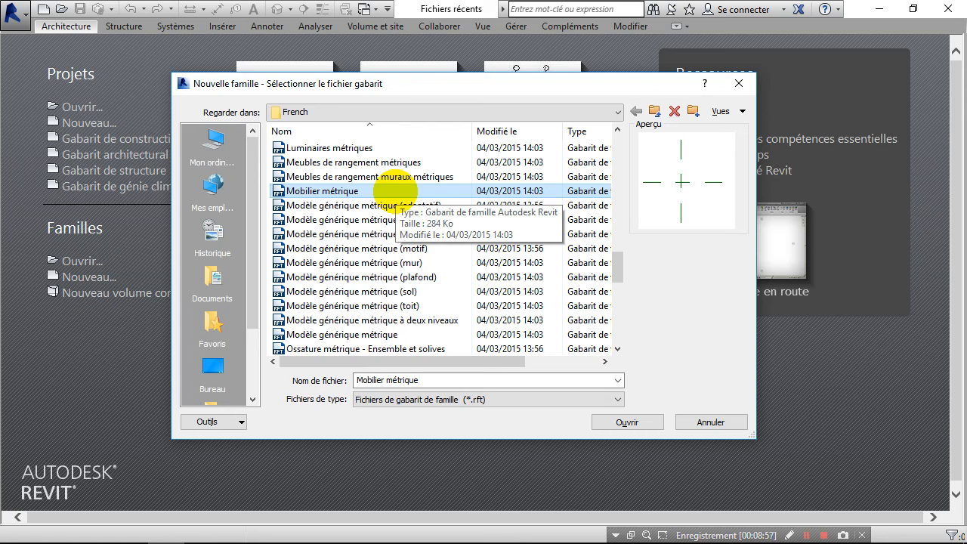
Step: Preview the Luminaires métriques template and examine the other lighting, furniture, generic model and profile templates offered
{"action": "left_click", "coordinate": [348, 149]}
{"action": "scroll", "coordinate": [351, 242], "scroll_direction": "up", "scroll_amount": 2}
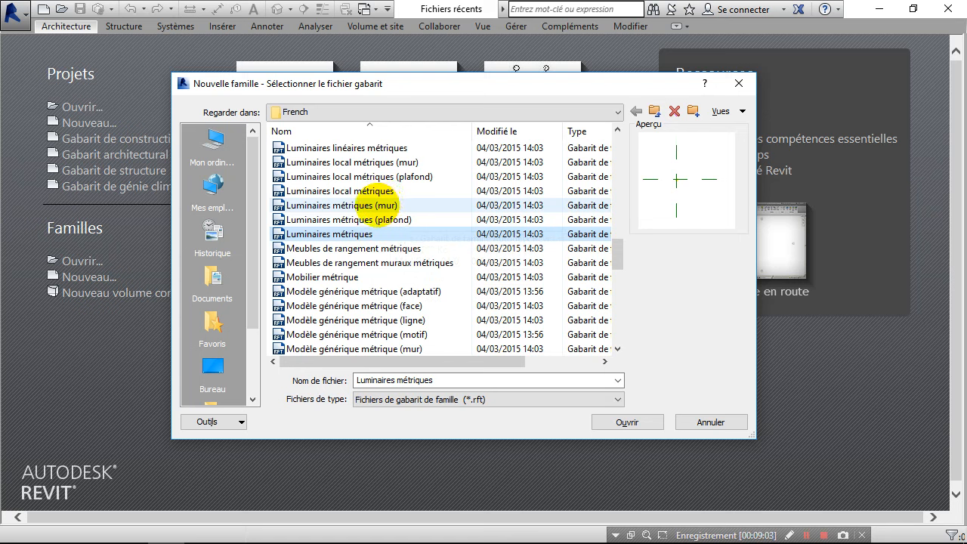
{"action": "scroll", "coordinate": [385, 219], "scroll_direction": "down", "scroll_amount": 1}
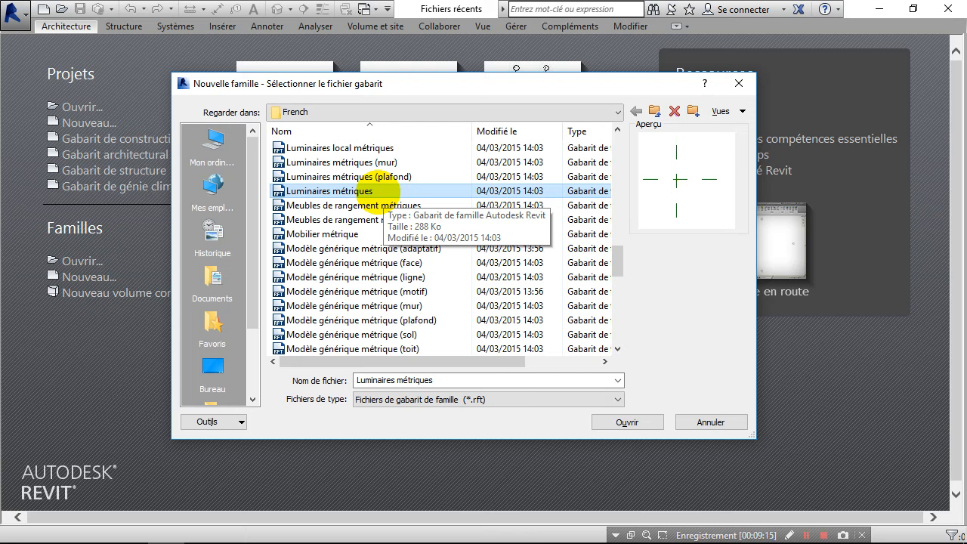
{"action": "scroll", "coordinate": [441, 270], "scroll_direction": "down", "scroll_amount": 5}
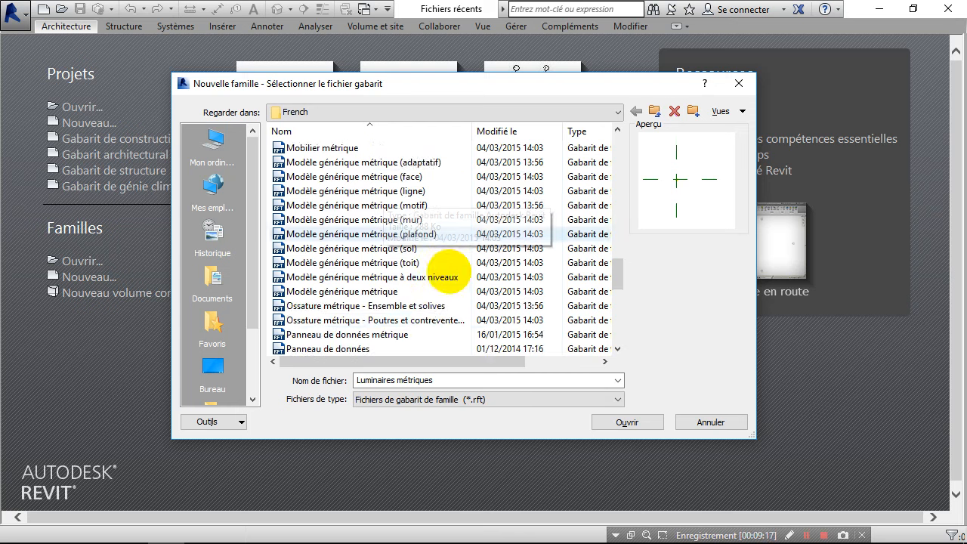
{"action": "scroll", "coordinate": [440, 272], "scroll_direction": "down", "scroll_amount": 3}
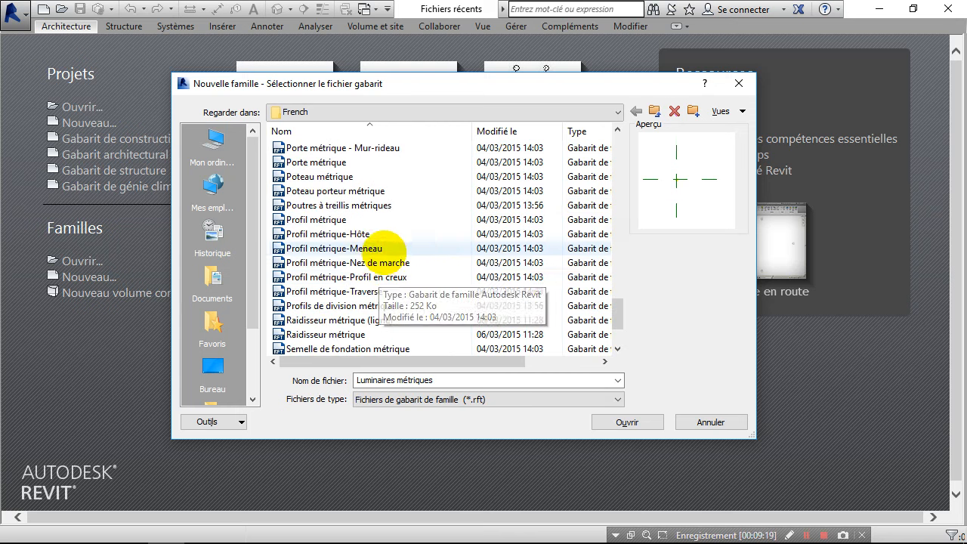
{"action": "scroll", "coordinate": [414, 303], "scroll_direction": "down", "scroll_amount": 2}
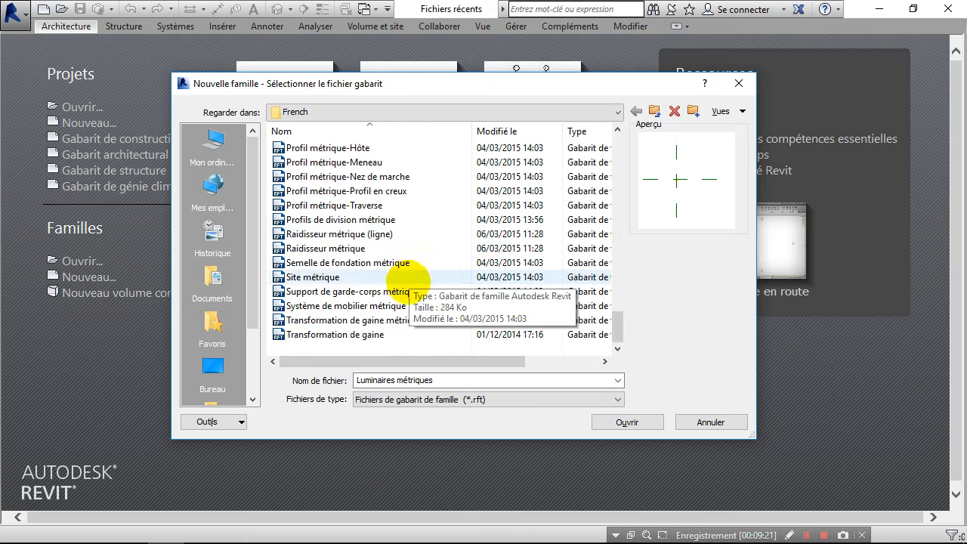
{"action": "scroll", "coordinate": [432, 324], "scroll_direction": "up", "scroll_amount": 2}
{"action": "scroll", "coordinate": [419, 321], "scroll_direction": "down", "scroll_amount": 2}
{"action": "scroll", "coordinate": [410, 287], "scroll_direction": "up", "scroll_amount": 5}
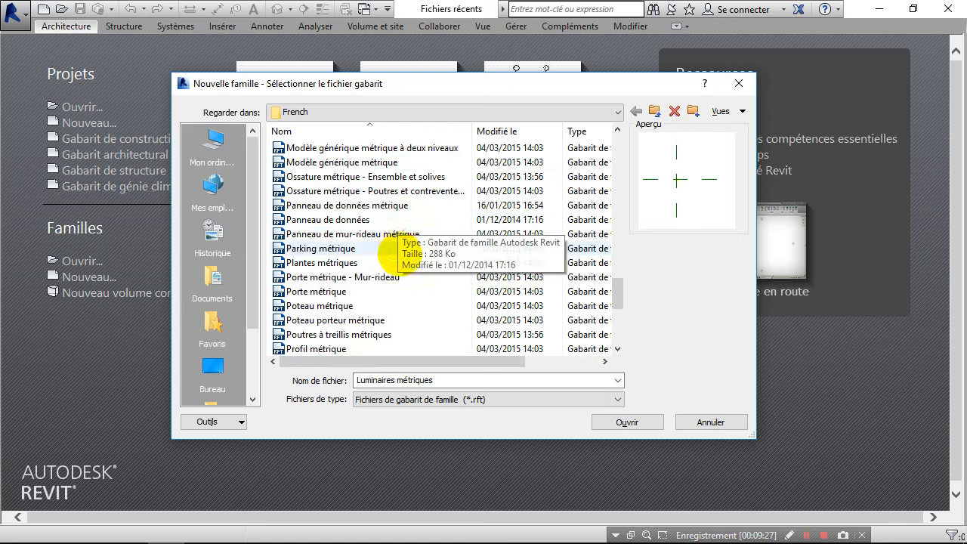
{"action": "scroll", "coordinate": [345, 242], "scroll_direction": "up", "scroll_amount": 12}
{"action": "scroll", "coordinate": [407, 237], "scroll_direction": "up", "scroll_amount": 8}
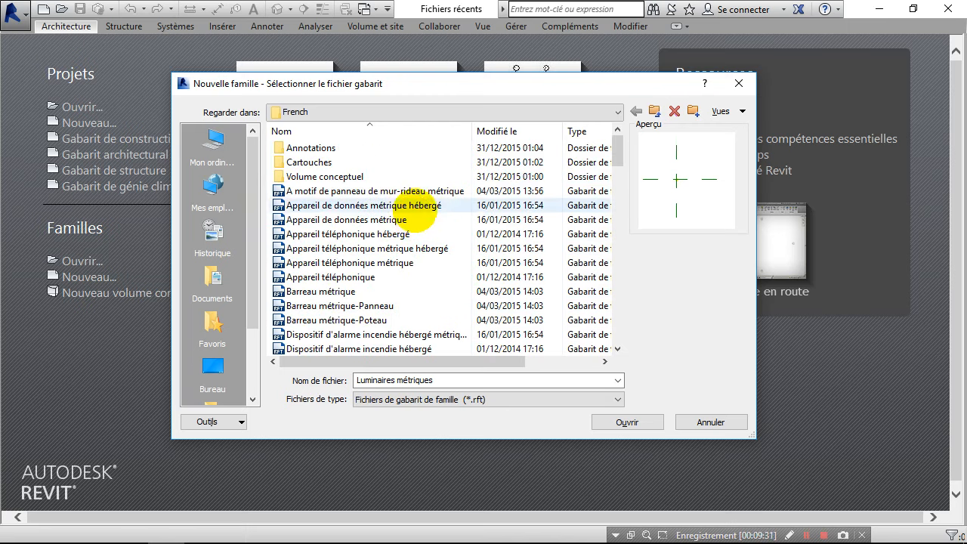
Step: Look through the equipment, window and plumbing family templates and preview Porte métrique
{"action": "scroll", "coordinate": [398, 220], "scroll_direction": "down", "scroll_amount": 5}
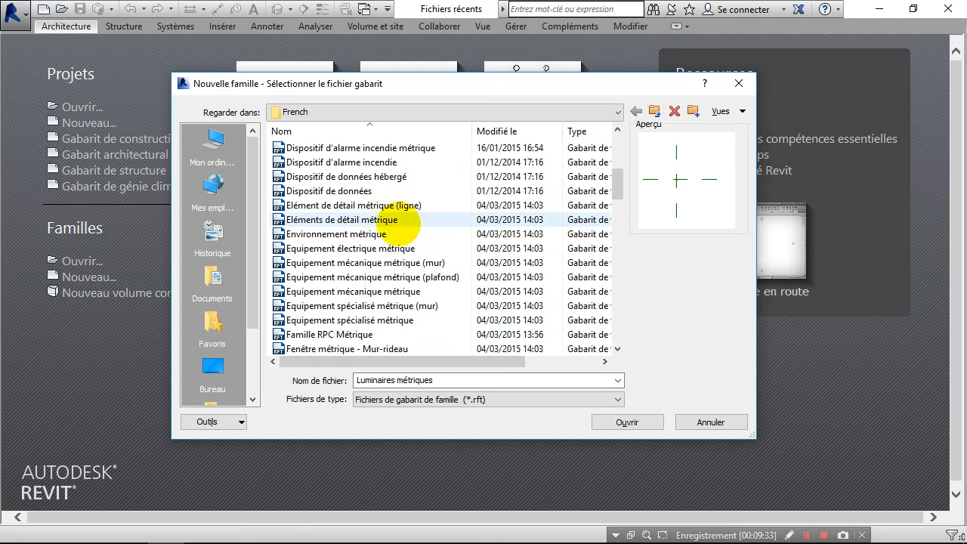
{"action": "scroll", "coordinate": [388, 250], "scroll_direction": "down", "scroll_amount": 4}
{"action": "scroll", "coordinate": [458, 242], "scroll_direction": "up", "scroll_amount": 2}
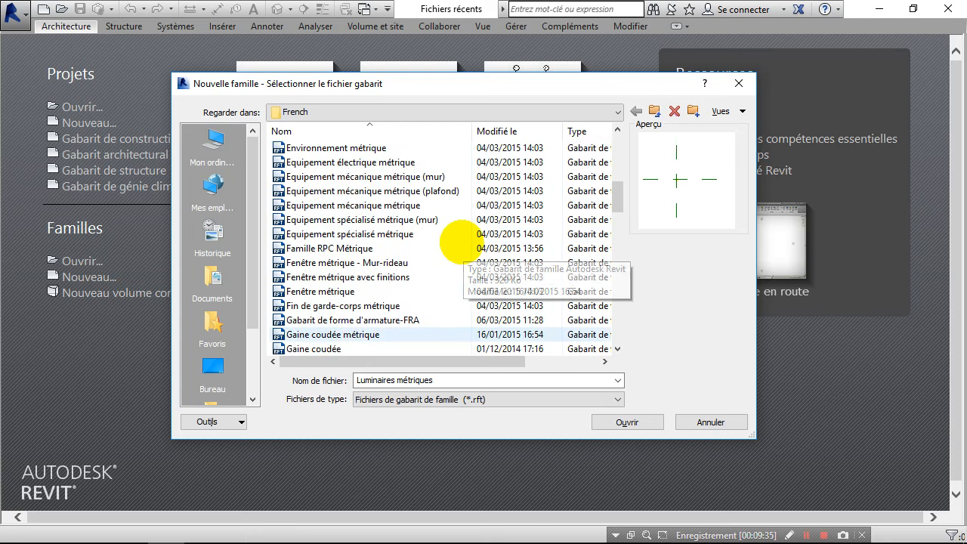
{"action": "scroll", "coordinate": [431, 199], "scroll_direction": "down", "scroll_amount": 6}
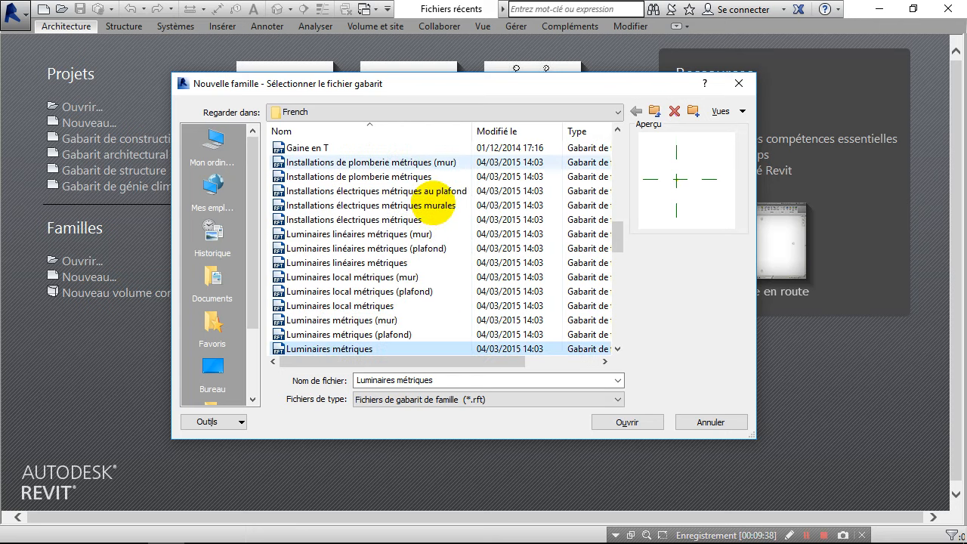
{"action": "scroll", "coordinate": [399, 294], "scroll_direction": "down", "scroll_amount": 8}
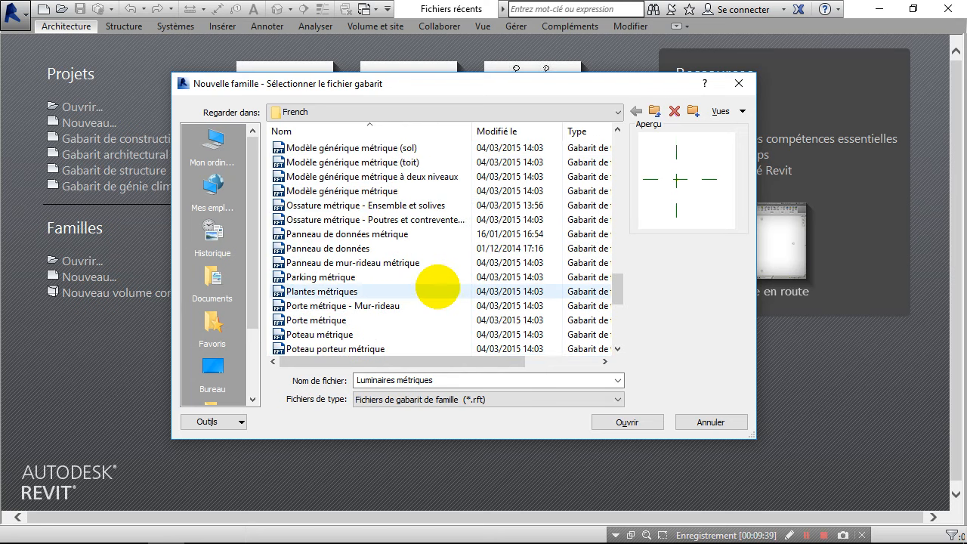
{"action": "scroll", "coordinate": [437, 286], "scroll_direction": "down", "scroll_amount": 2}
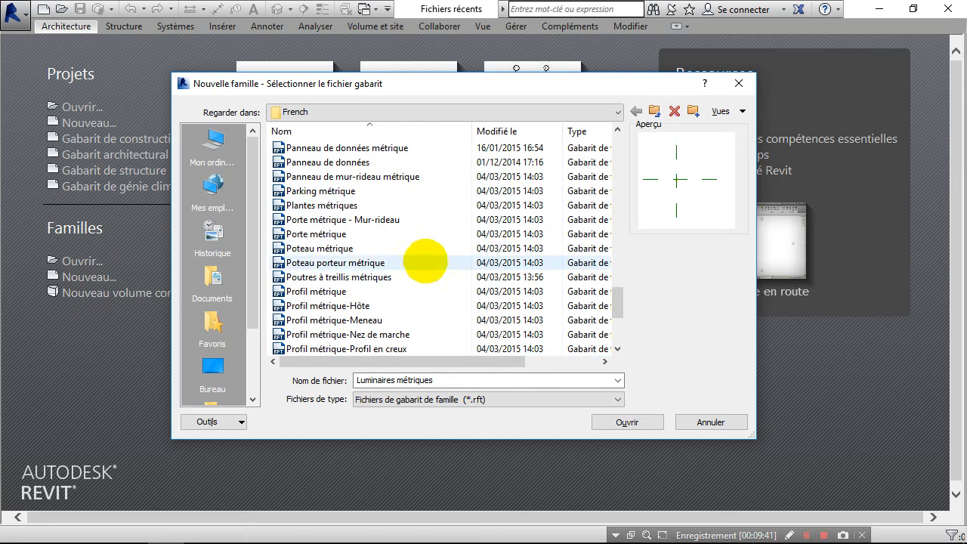
{"action": "left_click", "coordinate": [338, 231]}
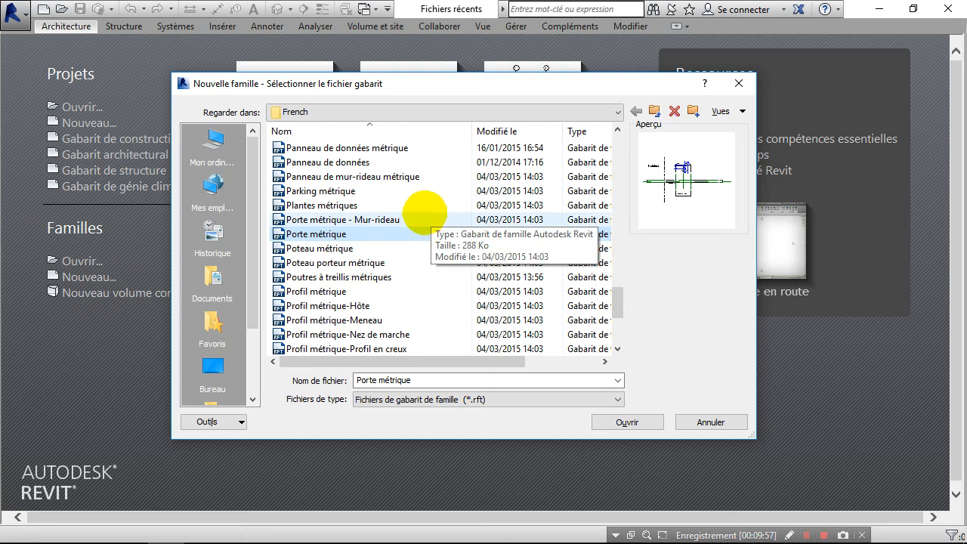
Step: Compare the previews of the Poteau métrique, Poteau porteur métrique and Poutres à treillis métriques templates
{"action": "scroll", "coordinate": [438, 242], "scroll_direction": "up", "scroll_amount": 4}
{"action": "scroll", "coordinate": [349, 257], "scroll_direction": "up", "scroll_amount": 1}
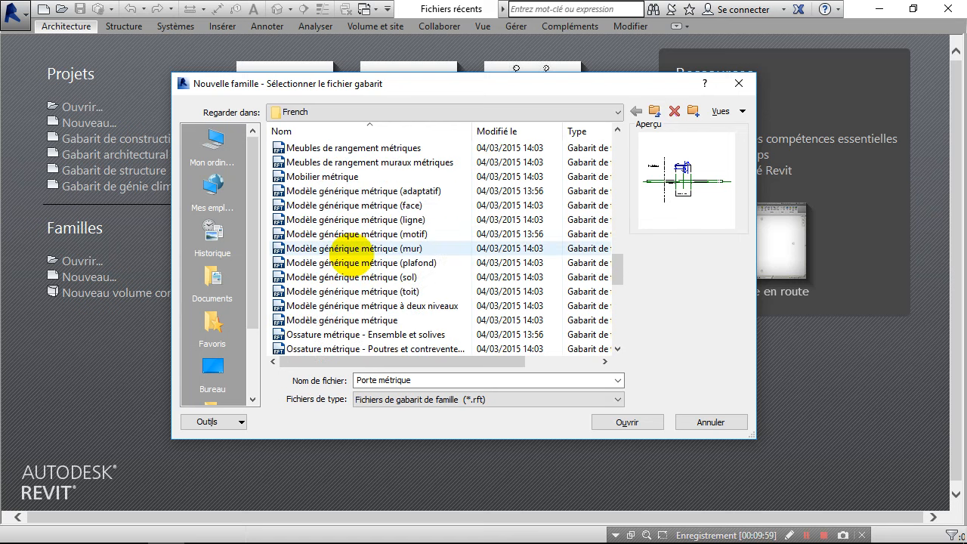
{"action": "scroll", "coordinate": [349, 242], "scroll_direction": "up", "scroll_amount": 1}
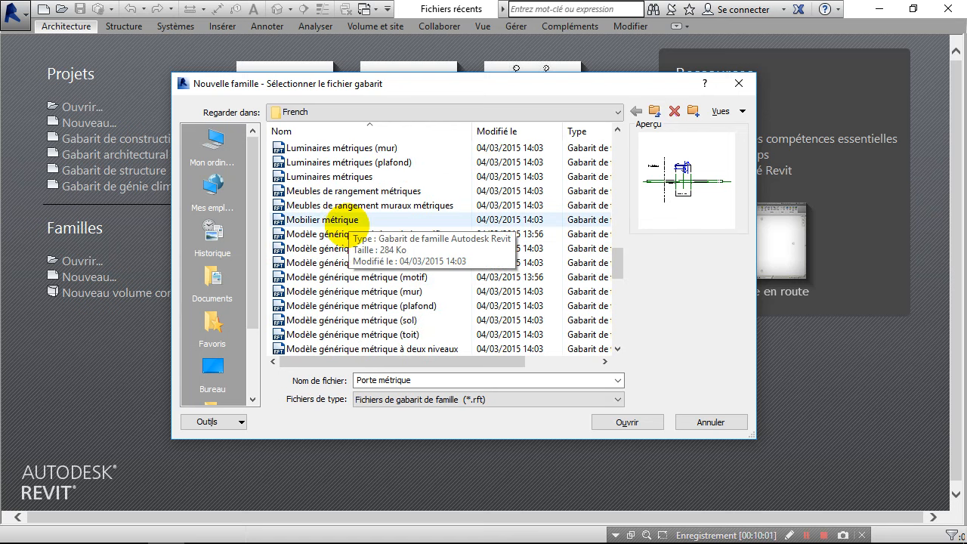
{"action": "scroll", "coordinate": [332, 230], "scroll_direction": "down", "scroll_amount": 6}
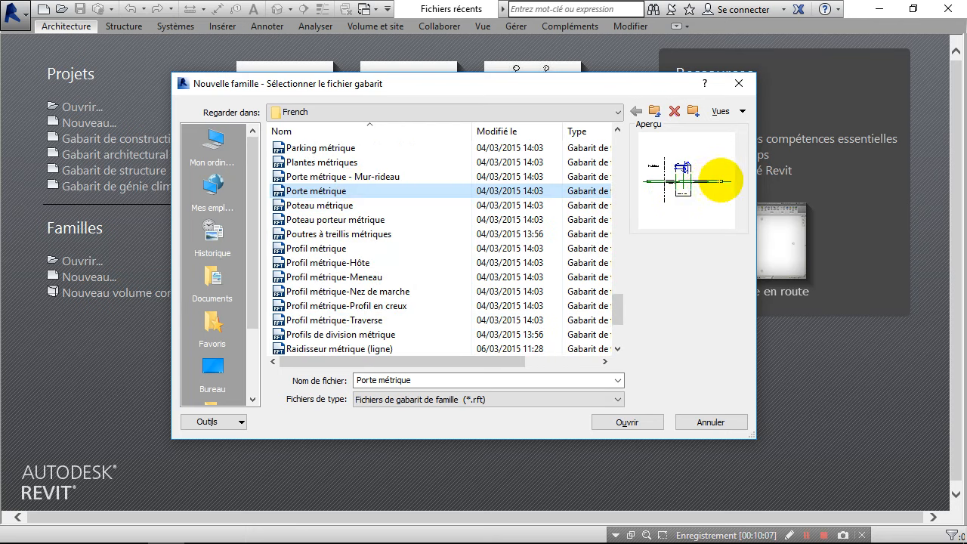
{"action": "left_click", "coordinate": [306, 205]}
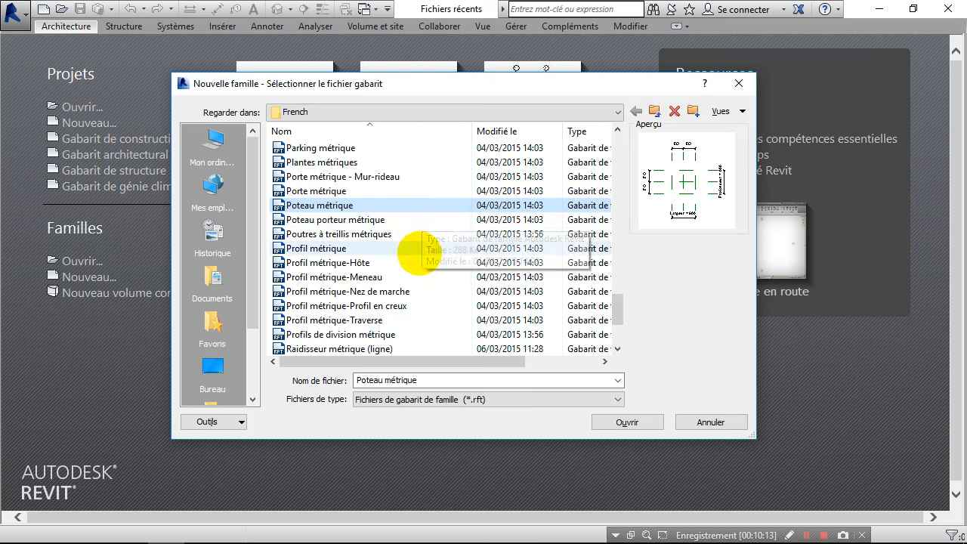
{"action": "left_click", "coordinate": [416, 219]}
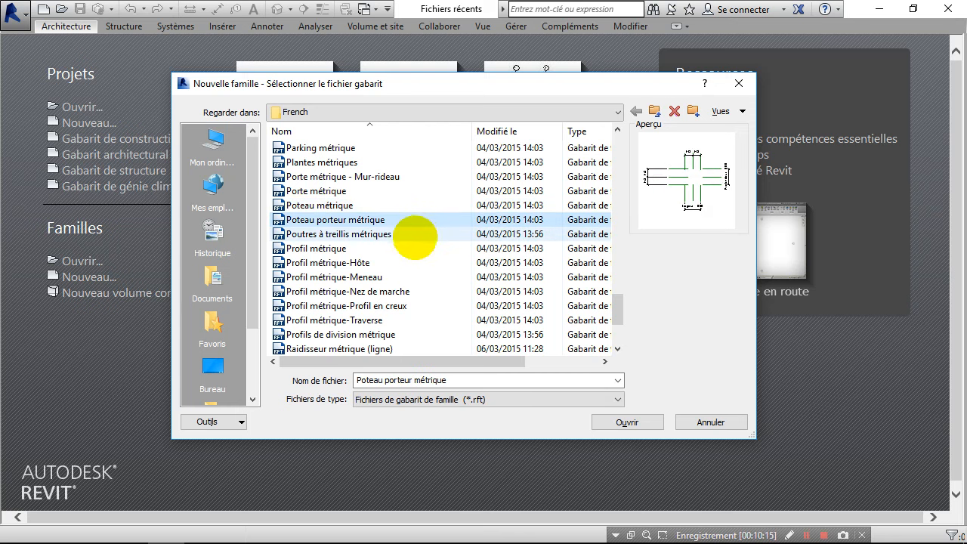
{"action": "left_click", "coordinate": [408, 233]}
Step: Preview the Ossature métrique - Ensemble et solives template and examine the remaining generic model, profile and foundation templates
{"action": "scroll", "coordinate": [400, 223], "scroll_direction": "up", "scroll_amount": 3}
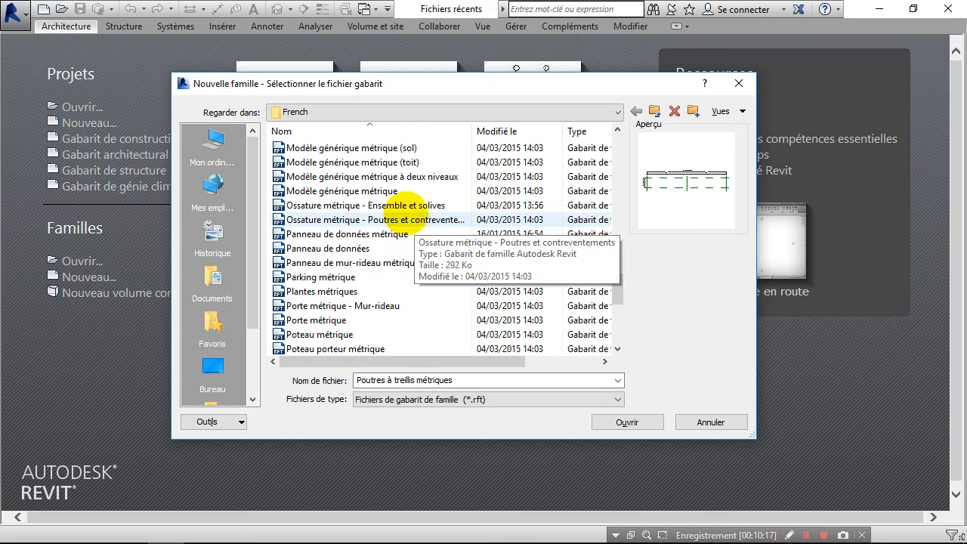
{"action": "left_click", "coordinate": [391, 205]}
{"action": "scroll", "coordinate": [410, 233], "scroll_direction": "up", "scroll_amount": 2}
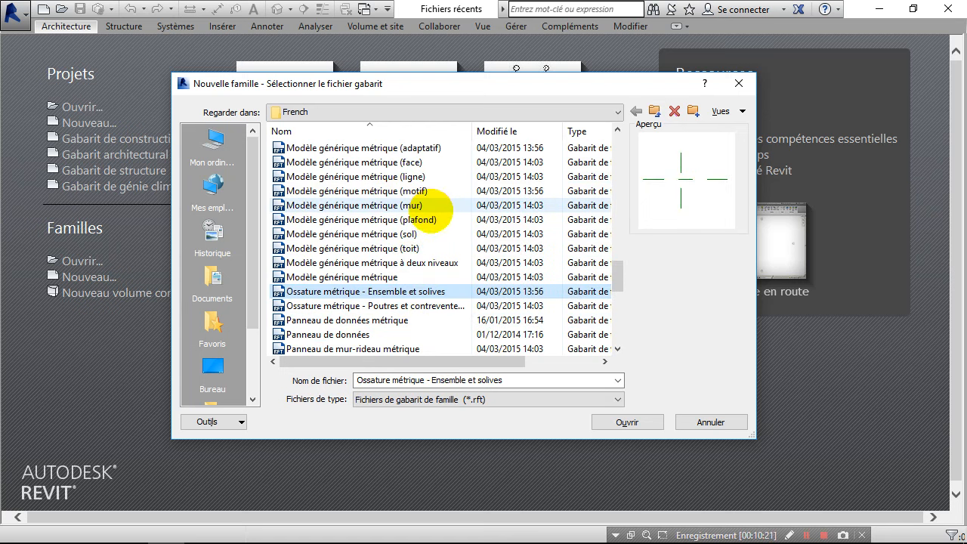
{"action": "scroll", "coordinate": [393, 221], "scroll_direction": "up", "scroll_amount": 2}
{"action": "scroll", "coordinate": [428, 232], "scroll_direction": "down", "scroll_amount": 7}
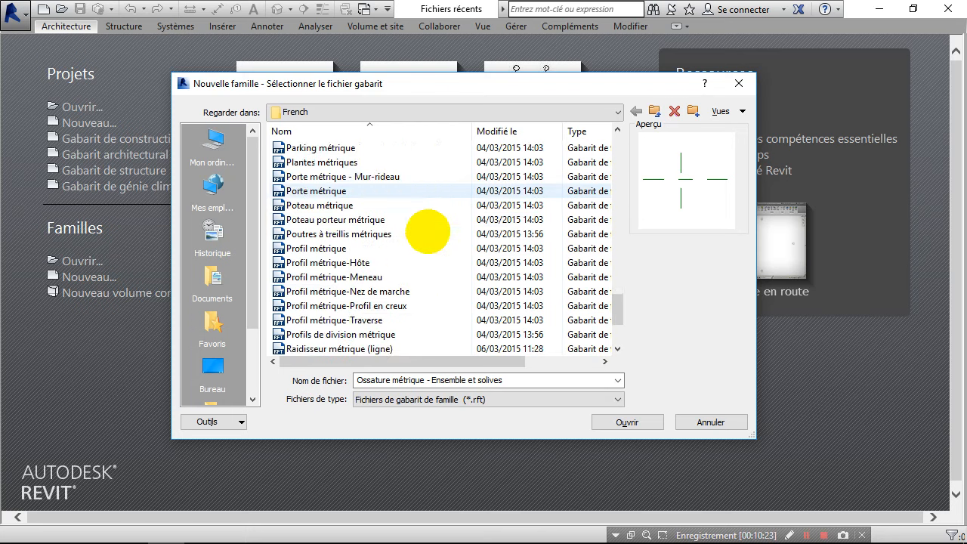
{"action": "scroll", "coordinate": [386, 234], "scroll_direction": "down", "scroll_amount": 2}
{"action": "scroll", "coordinate": [355, 243], "scroll_direction": "up", "scroll_amount": 1}
{"action": "scroll", "coordinate": [363, 257], "scroll_direction": "down", "scroll_amount": 2}
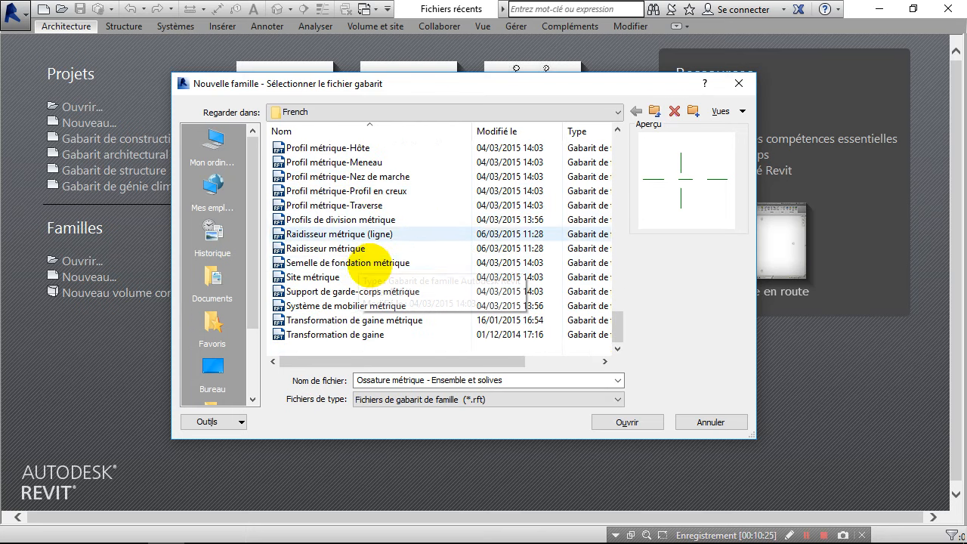
{"action": "scroll", "coordinate": [378, 261], "scroll_direction": "up", "scroll_amount": 5}
{"action": "scroll", "coordinate": [378, 261], "scroll_direction": "up", "scroll_amount": 2}
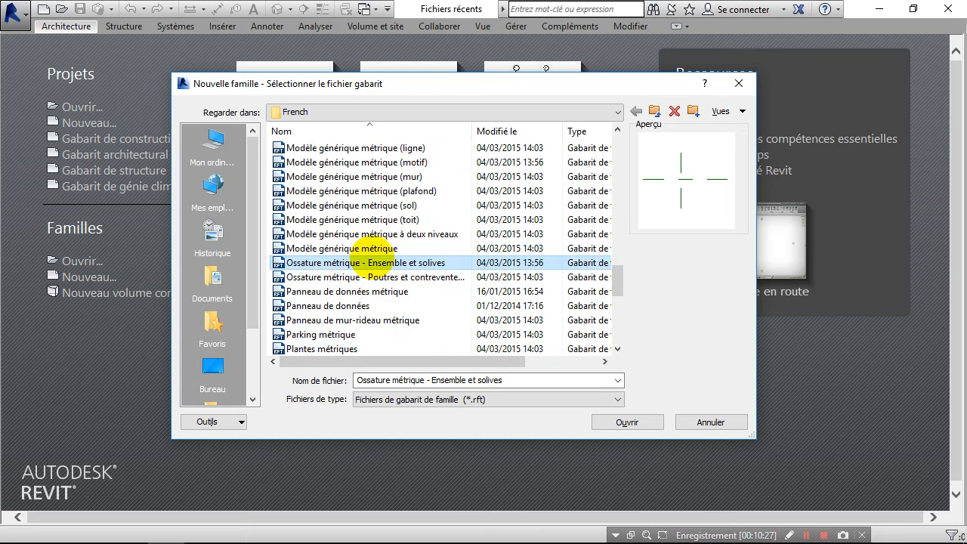
Step: Preview the Mobilier métrique template, but create the new family from Luminaires métriques
{"action": "scroll", "coordinate": [371, 256], "scroll_direction": "up", "scroll_amount": 3}
{"action": "left_click", "coordinate": [352, 234]}
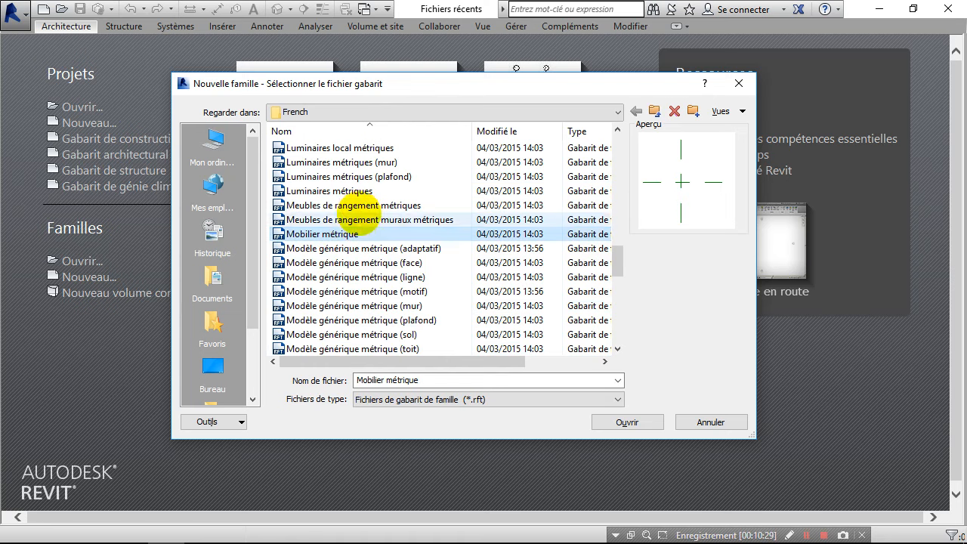
{"action": "left_click", "coordinate": [365, 191]}
{"action": "left_click", "coordinate": [627, 422]}
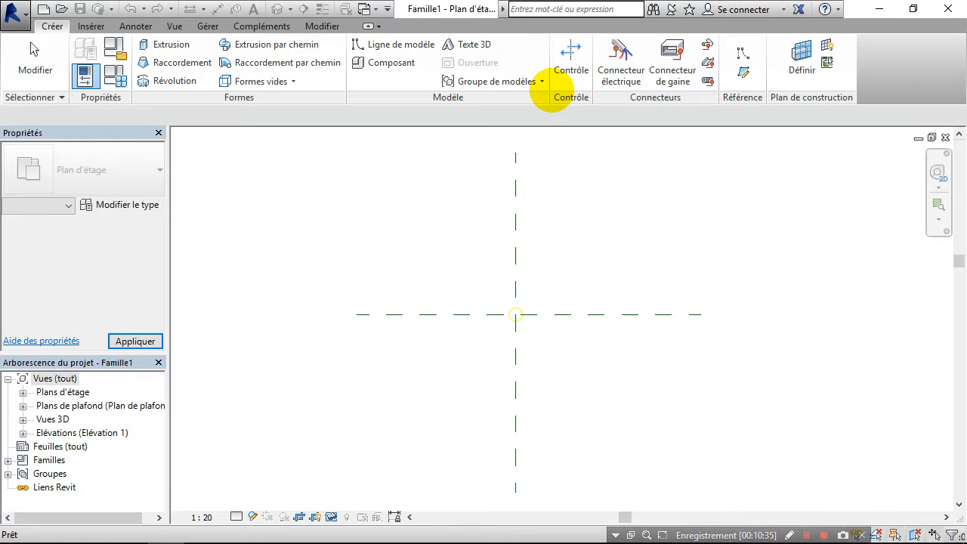
Step: Select the light source at the intersection of the reference planes and inspect it up close
{"action": "left_click", "coordinate": [624, 265]}
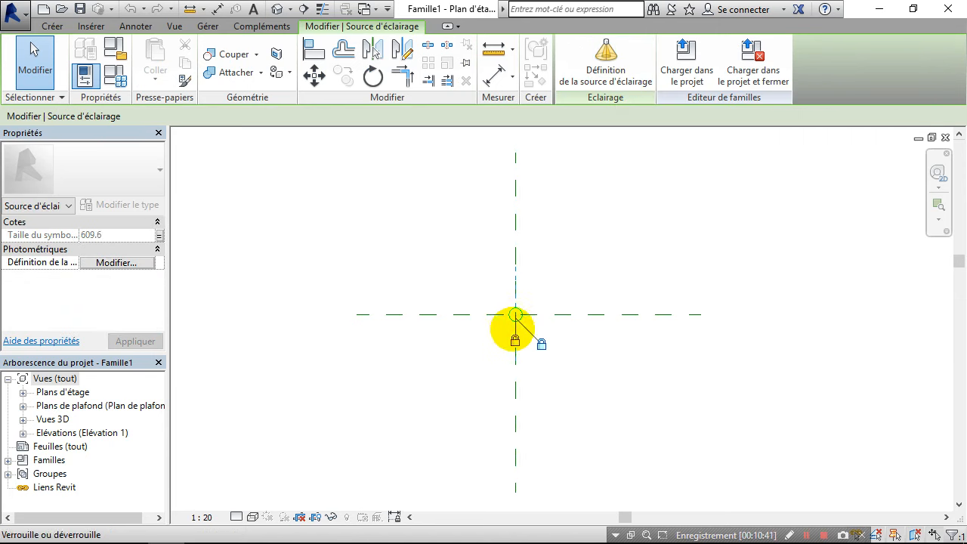
{"action": "scroll", "coordinate": [525, 319], "scroll_direction": "up", "scroll_amount": 5}
{"action": "mouse_move", "coordinate": [489, 321]}
{"action": "middle_mouse_down"}
{"action": "mouse_move", "coordinate": [479, 295]}
{"action": "mouse_move", "coordinate": [492, 350]}
{"action": "middle_mouse_up"}
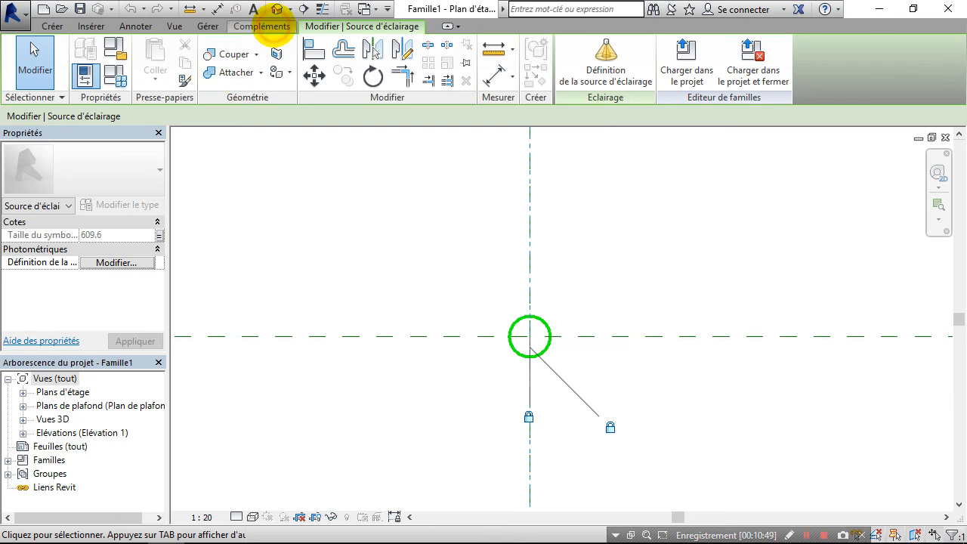
Step: Review the view, add-in and form-creation tools available in the family editor
{"action": "left_click", "coordinate": [264, 27]}
{"action": "left_click", "coordinate": [171, 27]}
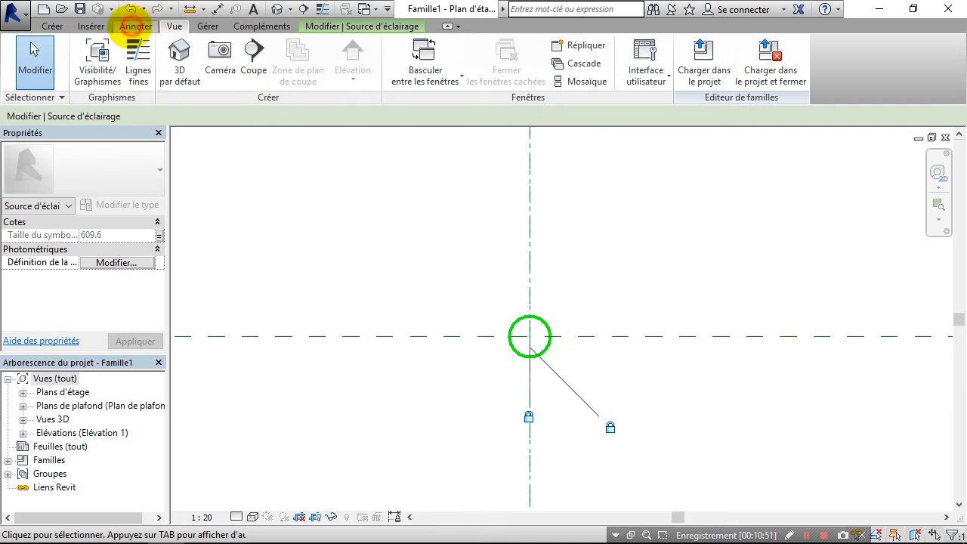
{"action": "left_click", "coordinate": [260, 27]}
{"action": "left_click", "coordinate": [52, 28]}
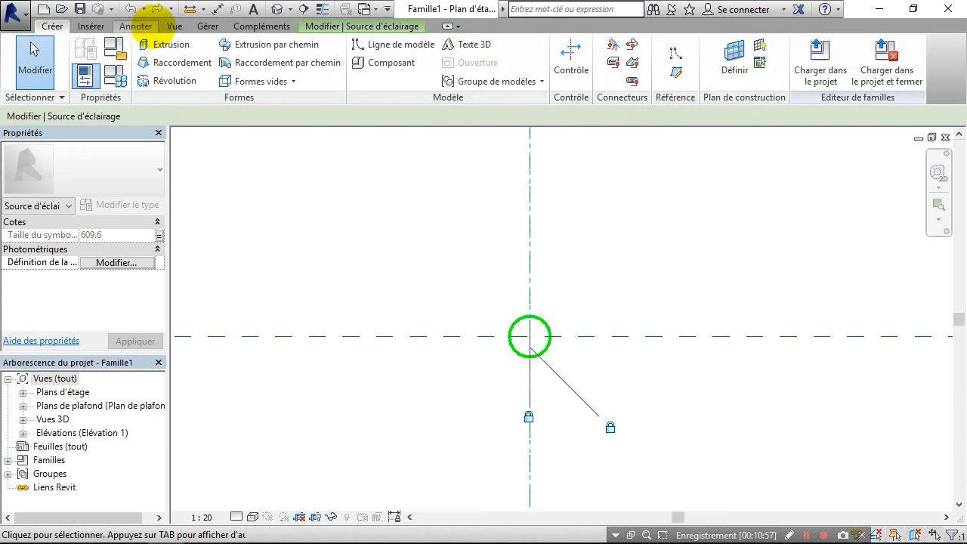
Step: Review the add-in tools and the modification and lighting tools offered for the selected light source
{"action": "left_click", "coordinate": [265, 26]}
{"action": "left_click", "coordinate": [336, 26]}
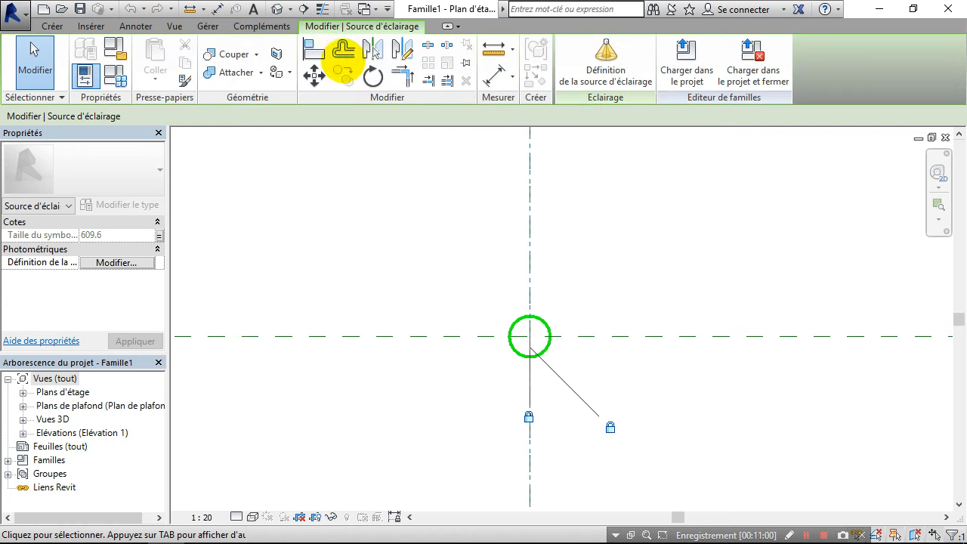
{"action": "left_click", "coordinate": [879, 91]}
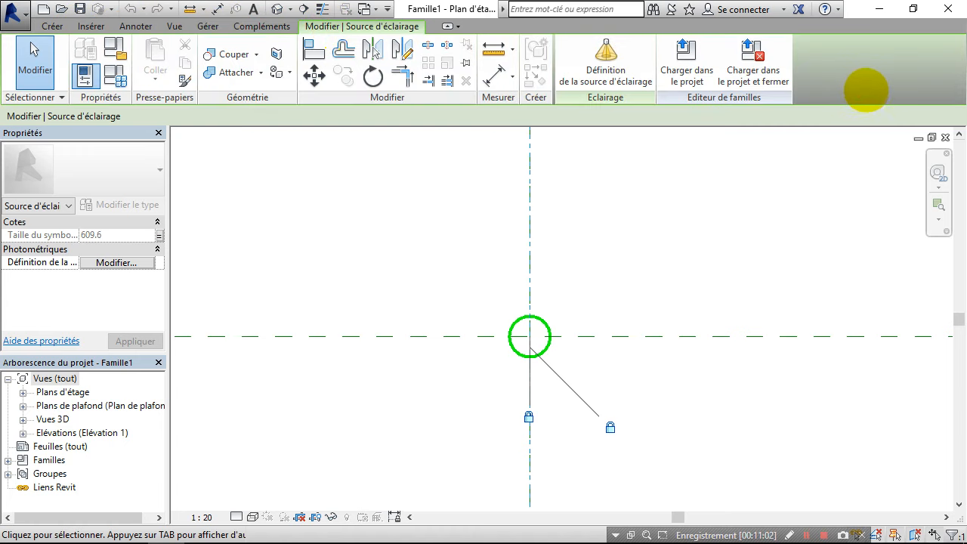
{"action": "scroll", "coordinate": [592, 199], "scroll_direction": "down", "scroll_amount": 3}
{"action": "middle_click_drag", "start_coordinate": [573, 287], "coordinate": [511, 262]}
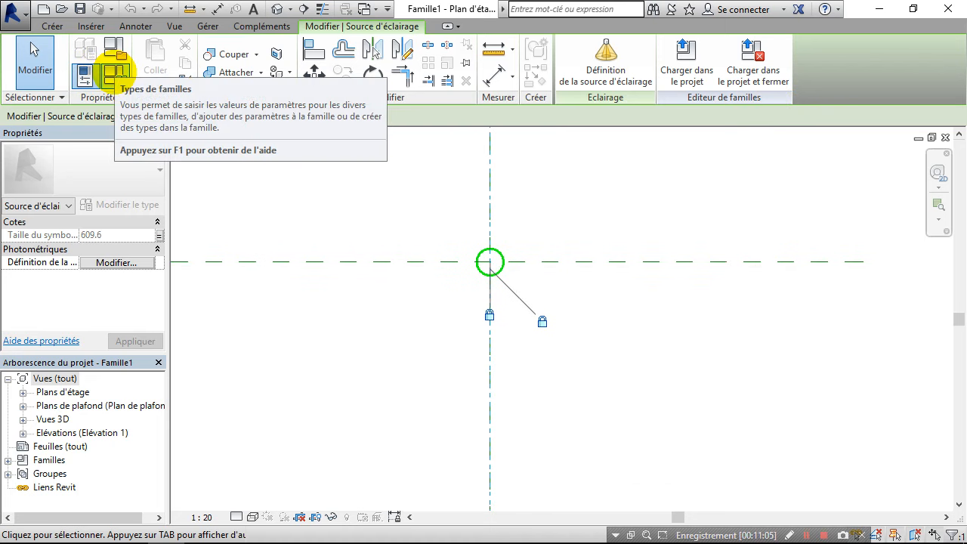
Step: Examine the luminaire family's type parameters with a widened parameter name column, dismiss them without changes, and close the family
{"action": "left_click", "coordinate": [115, 72]}
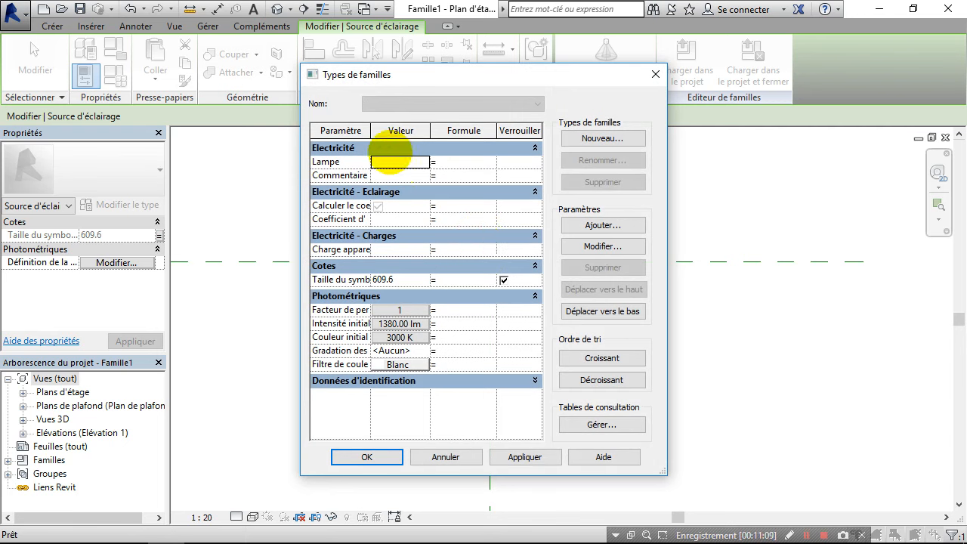
{"action": "left_click_drag", "start_coordinate": [370, 130], "coordinate": [392, 130]}
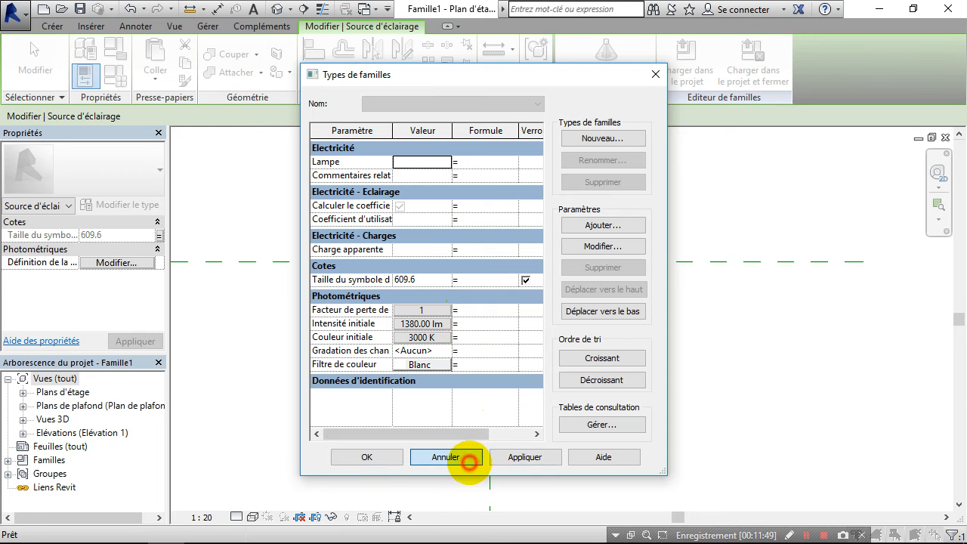
{"action": "left_click", "coordinate": [457, 457]}
{"action": "left_click", "coordinate": [945, 137]}
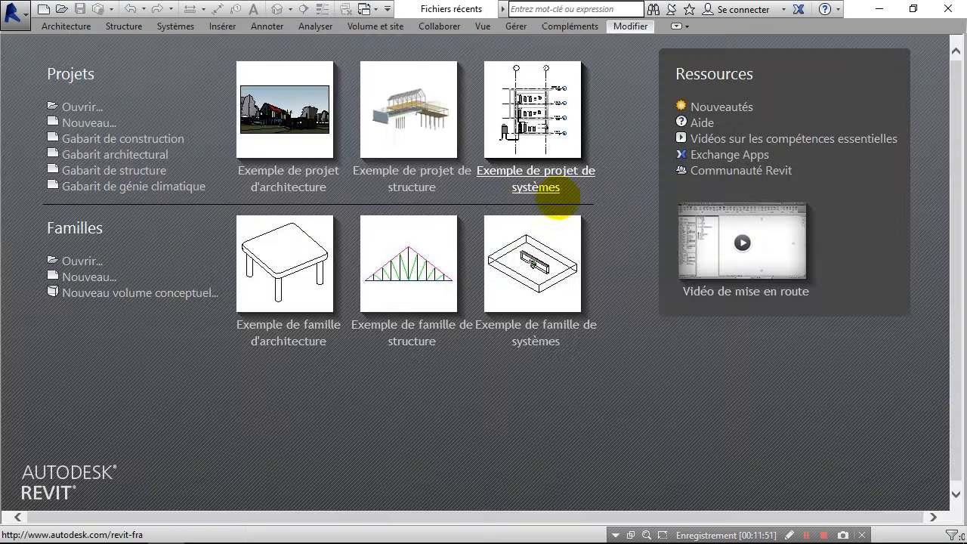
Step: Set up a new project based on the Gabarit architectural template
{"action": "left_click", "coordinate": [87, 122]}
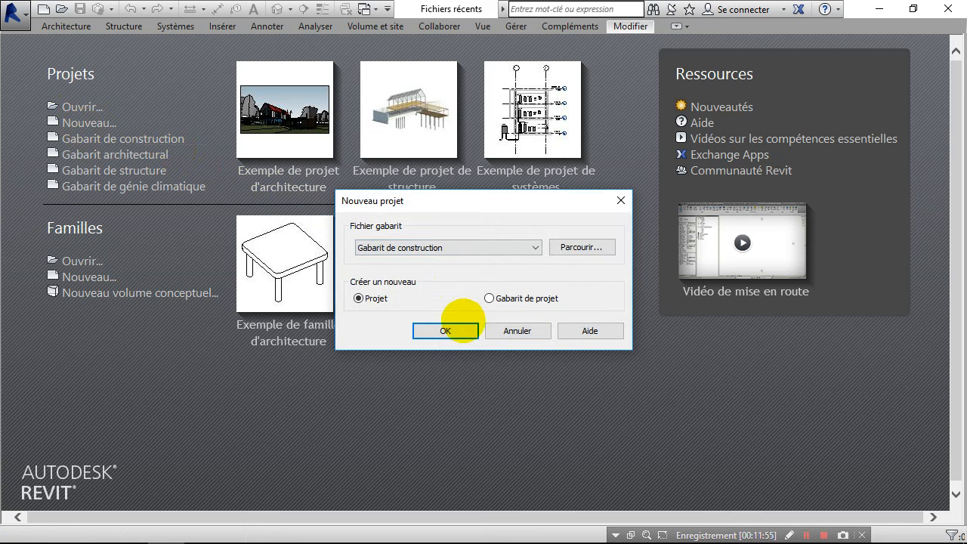
{"action": "left_click", "coordinate": [473, 248]}
{"action": "left_click", "coordinate": [462, 279]}
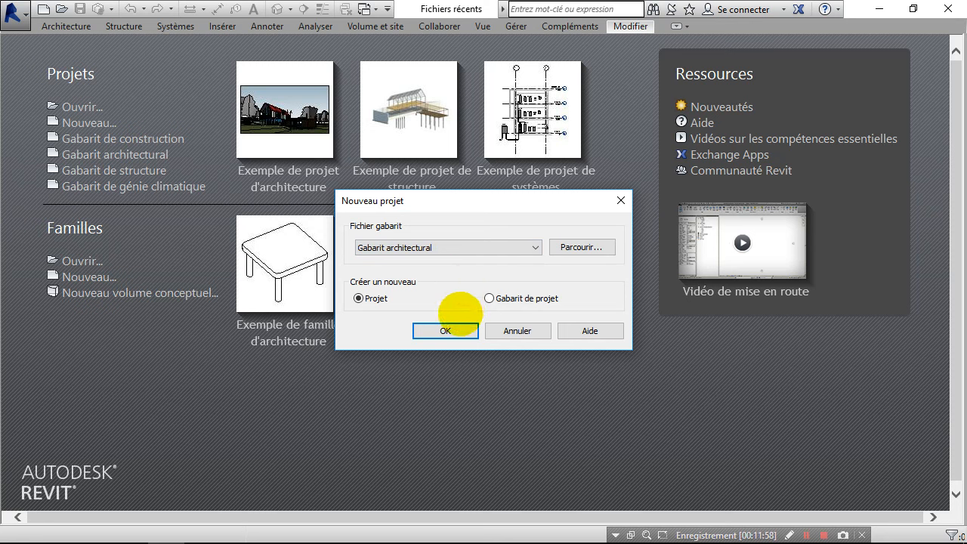